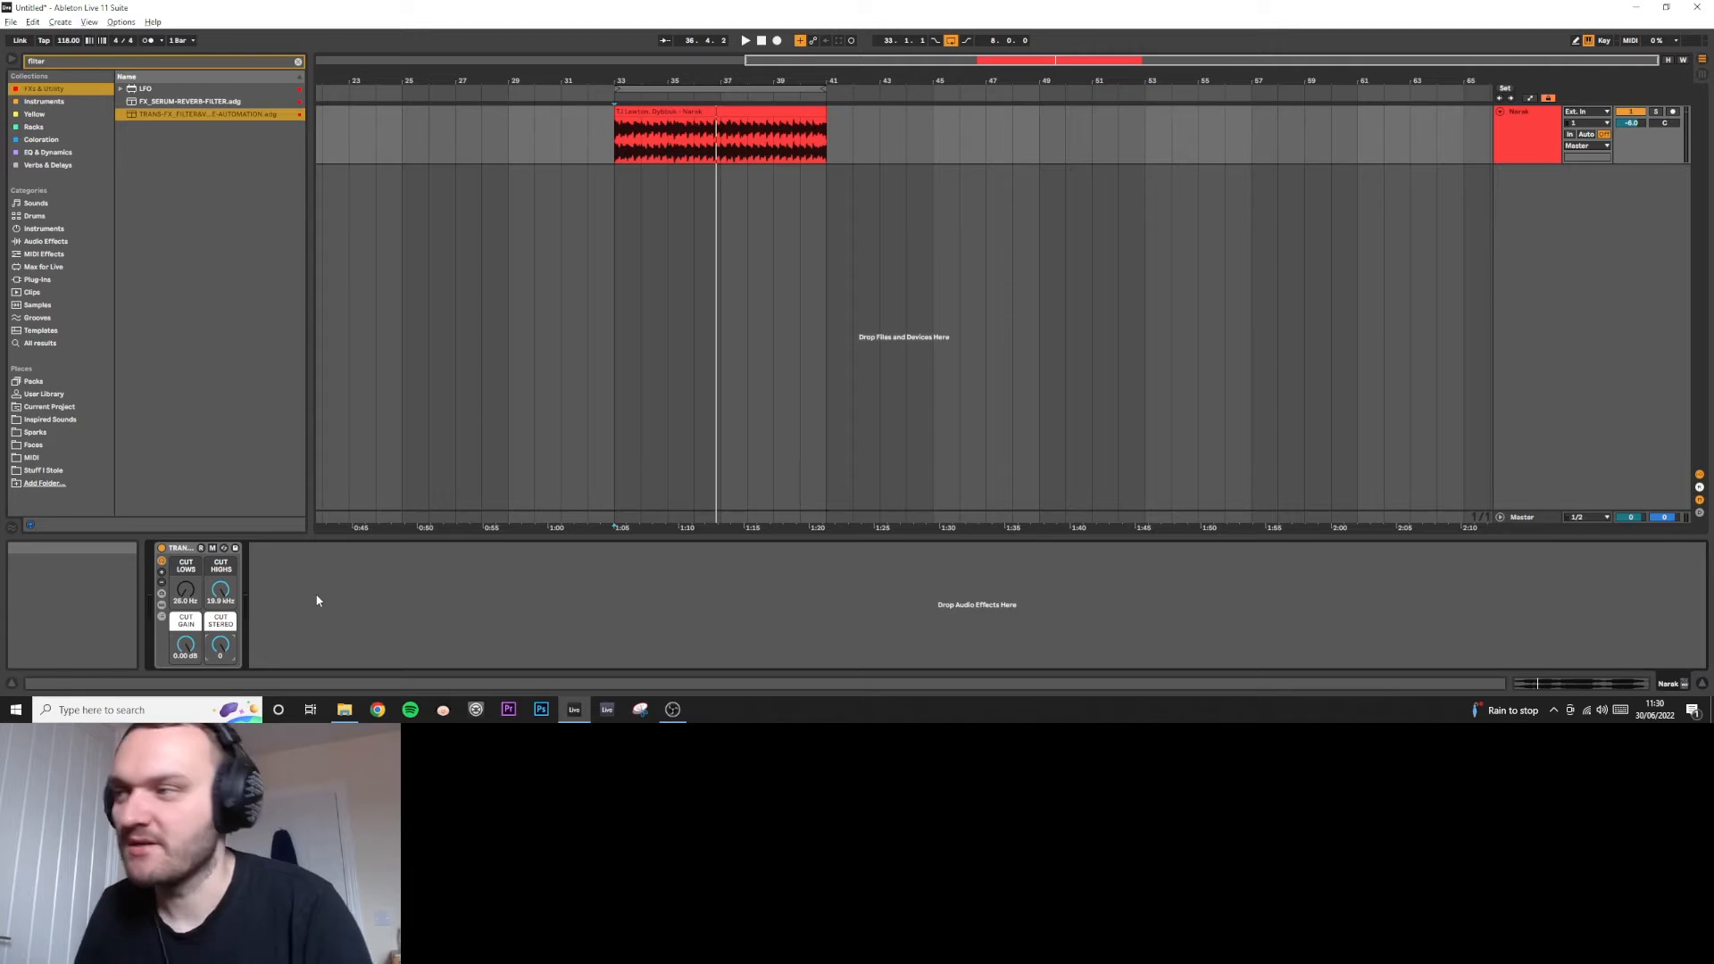
# Step: Audition the CUT LOWS macro during playback, sweeping it up to about 1.7 kHz and back to its minimum
pyautogui.press('space')
pyautogui.moveTo(186, 589); pyautogui.dragTo(186, 544)
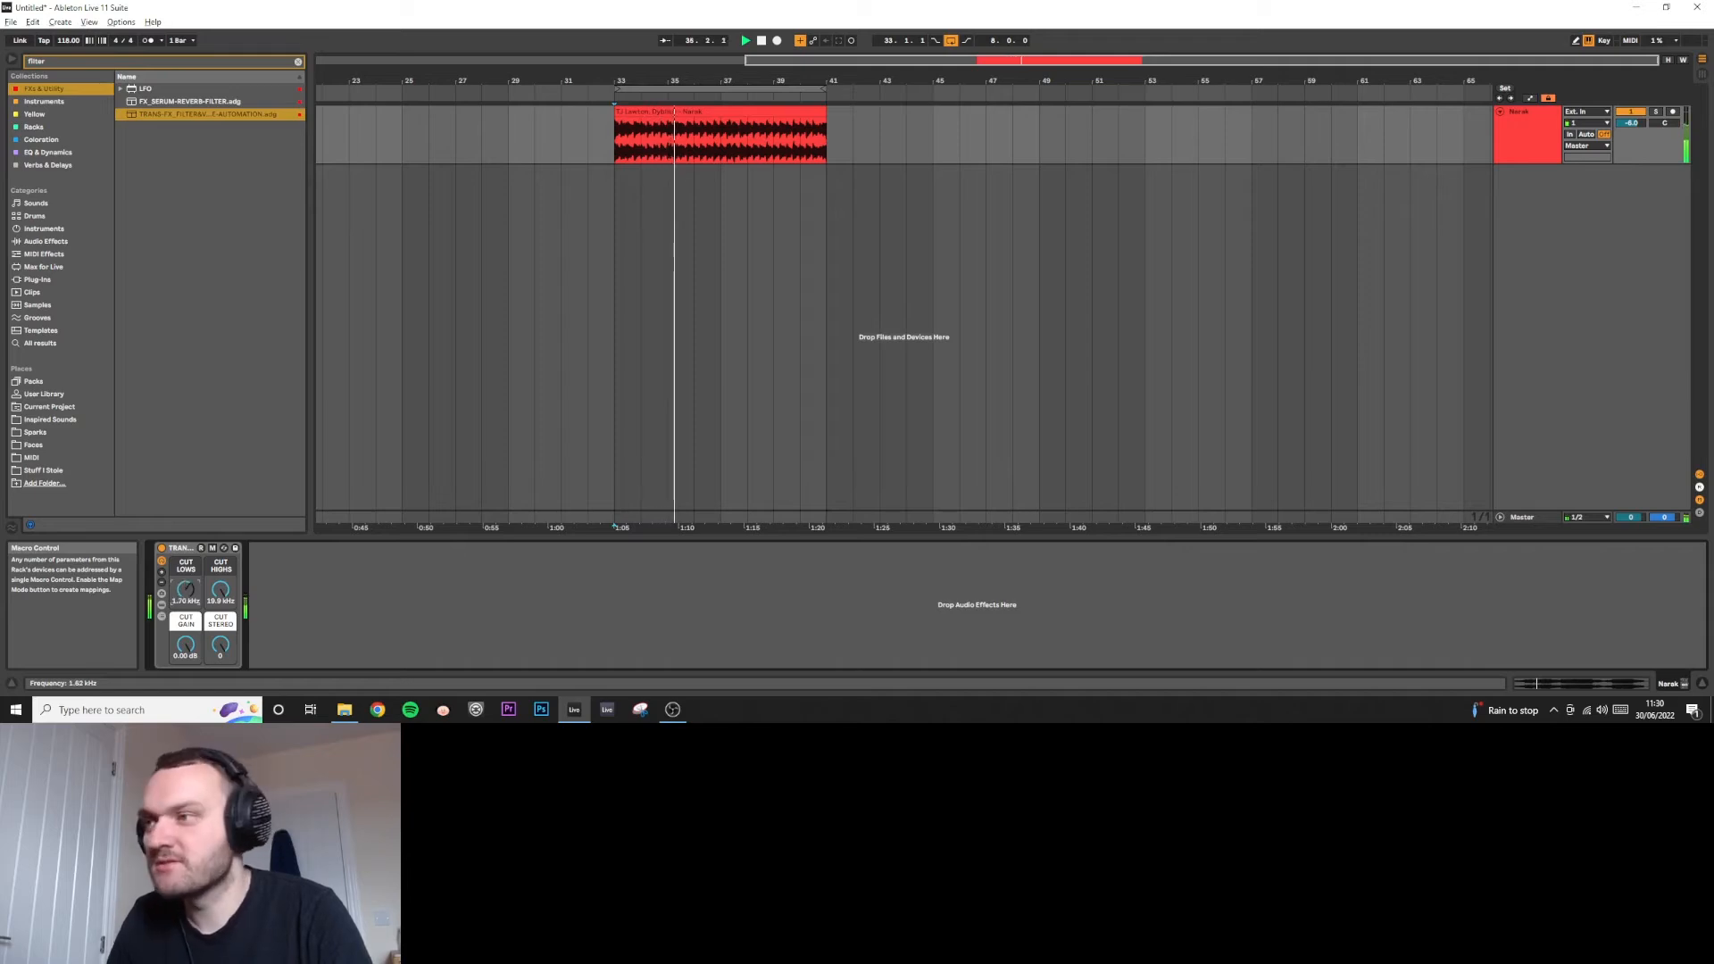
pyautogui.moveTo(186, 545); pyautogui.dragTo(185, 587)
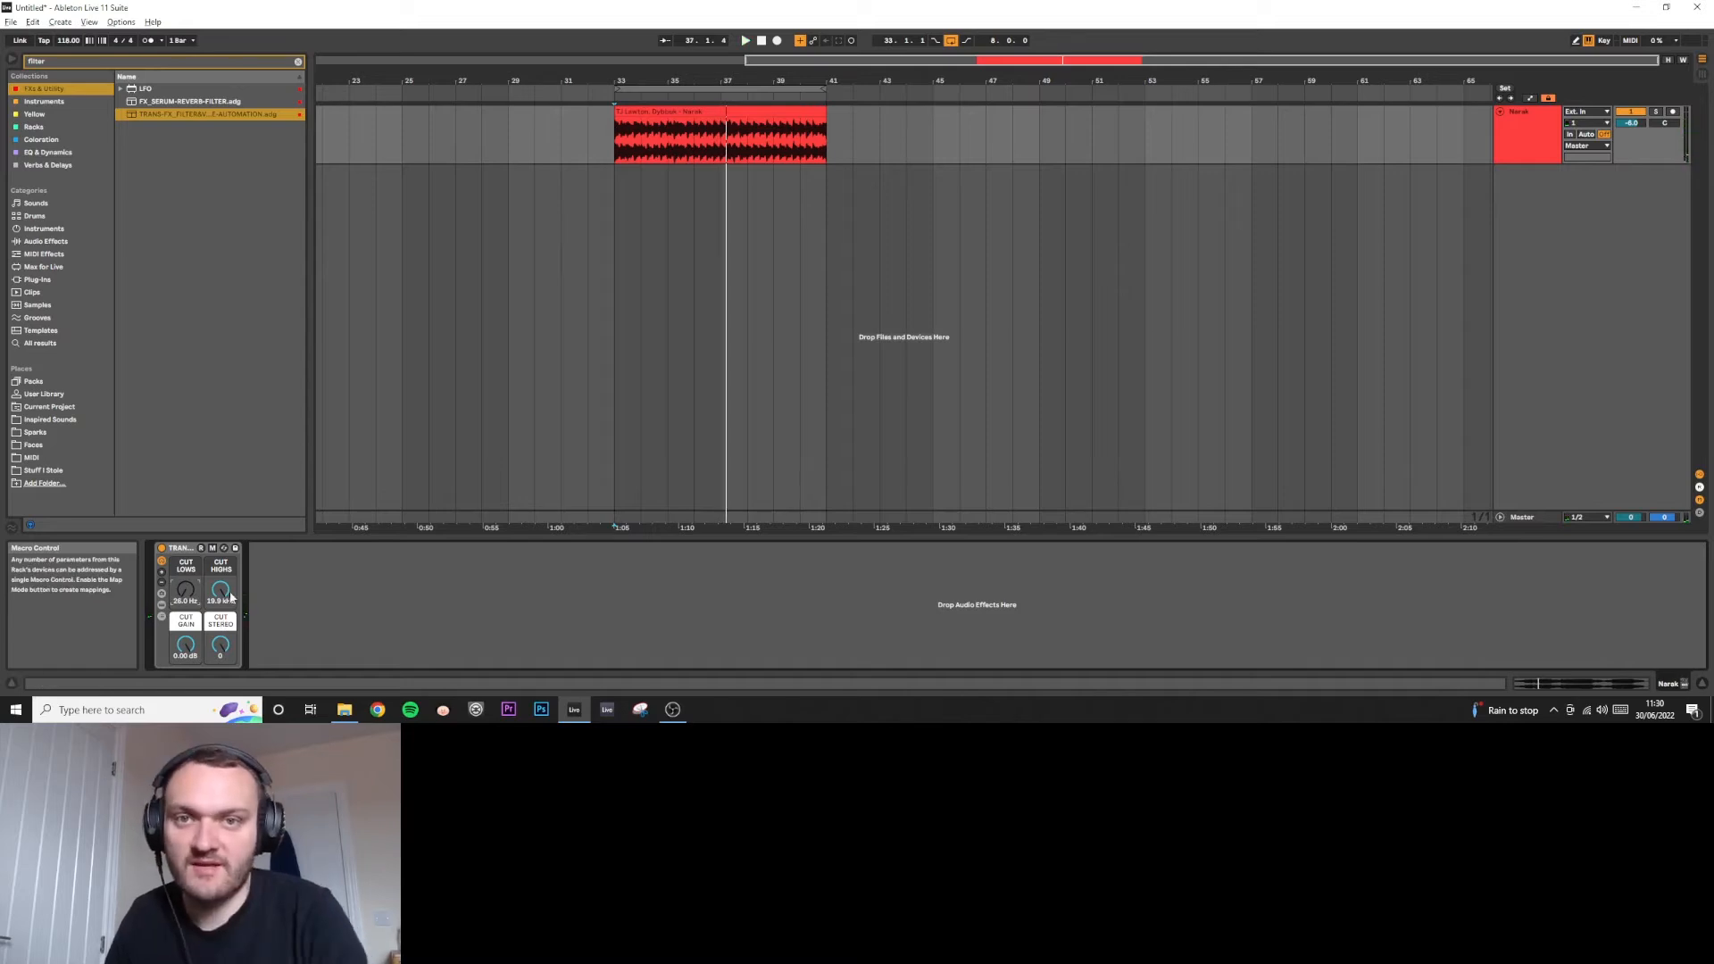
# Step: Audition the CUT HIGHS macro during playback, sweeping it down from its maximum and back up
pyautogui.click(230, 596)
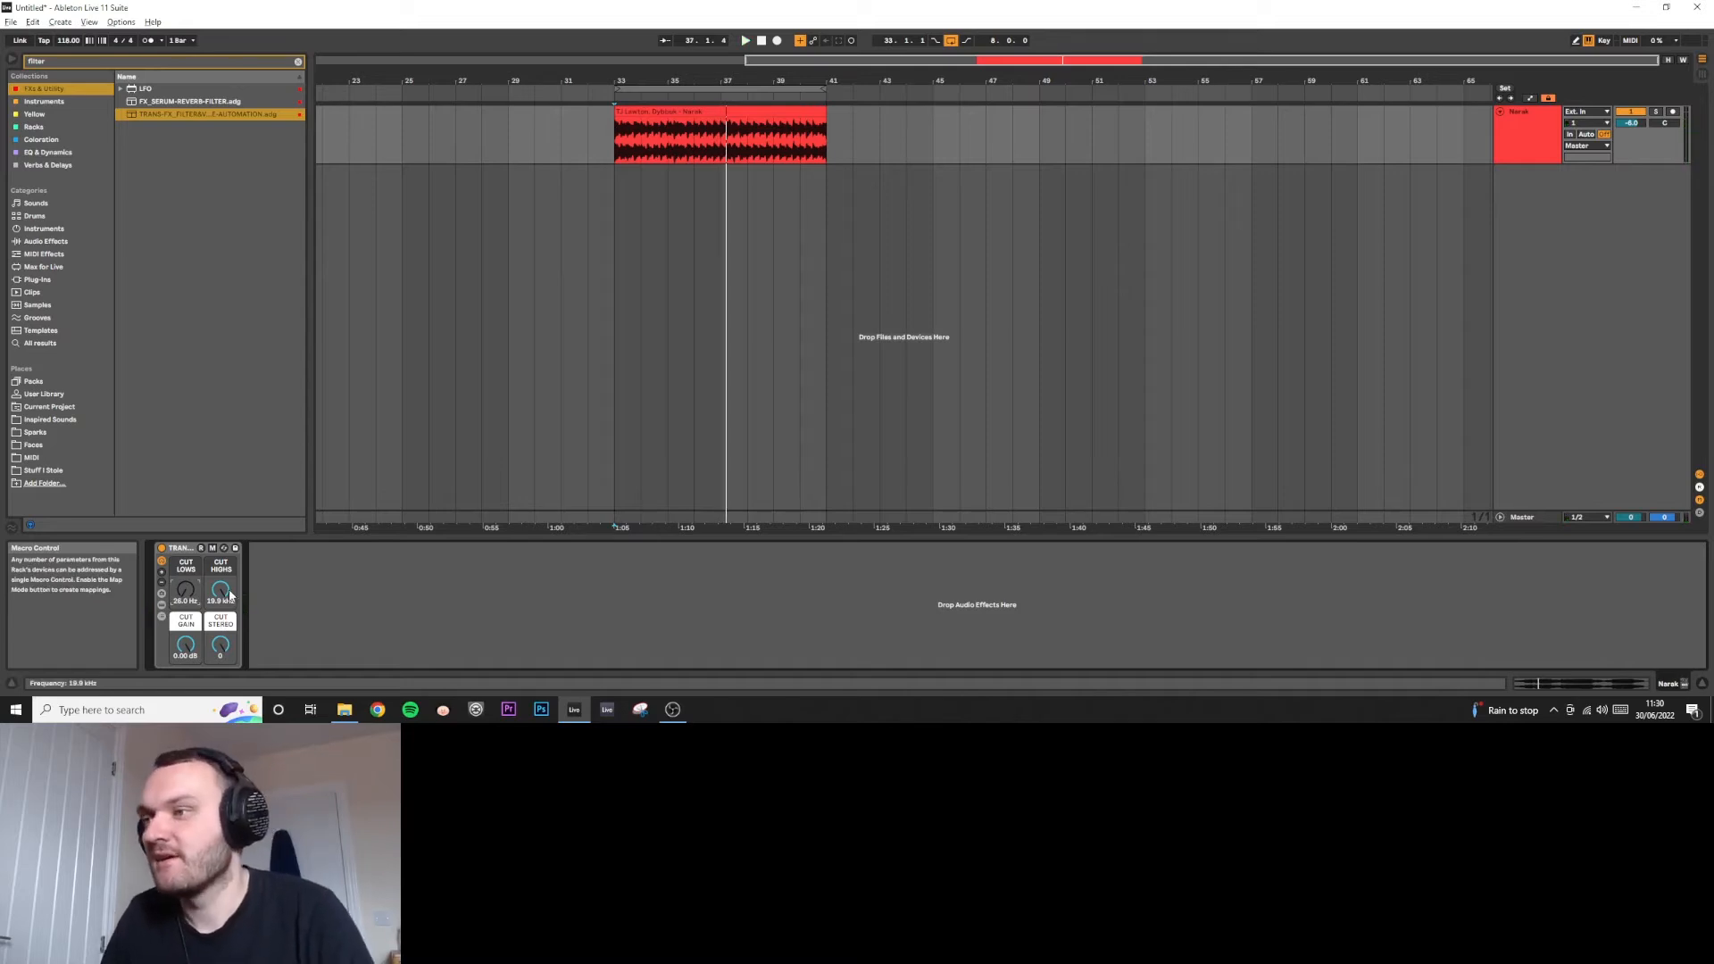
pyautogui.moveTo(230, 596); pyautogui.dragTo(229, 601)
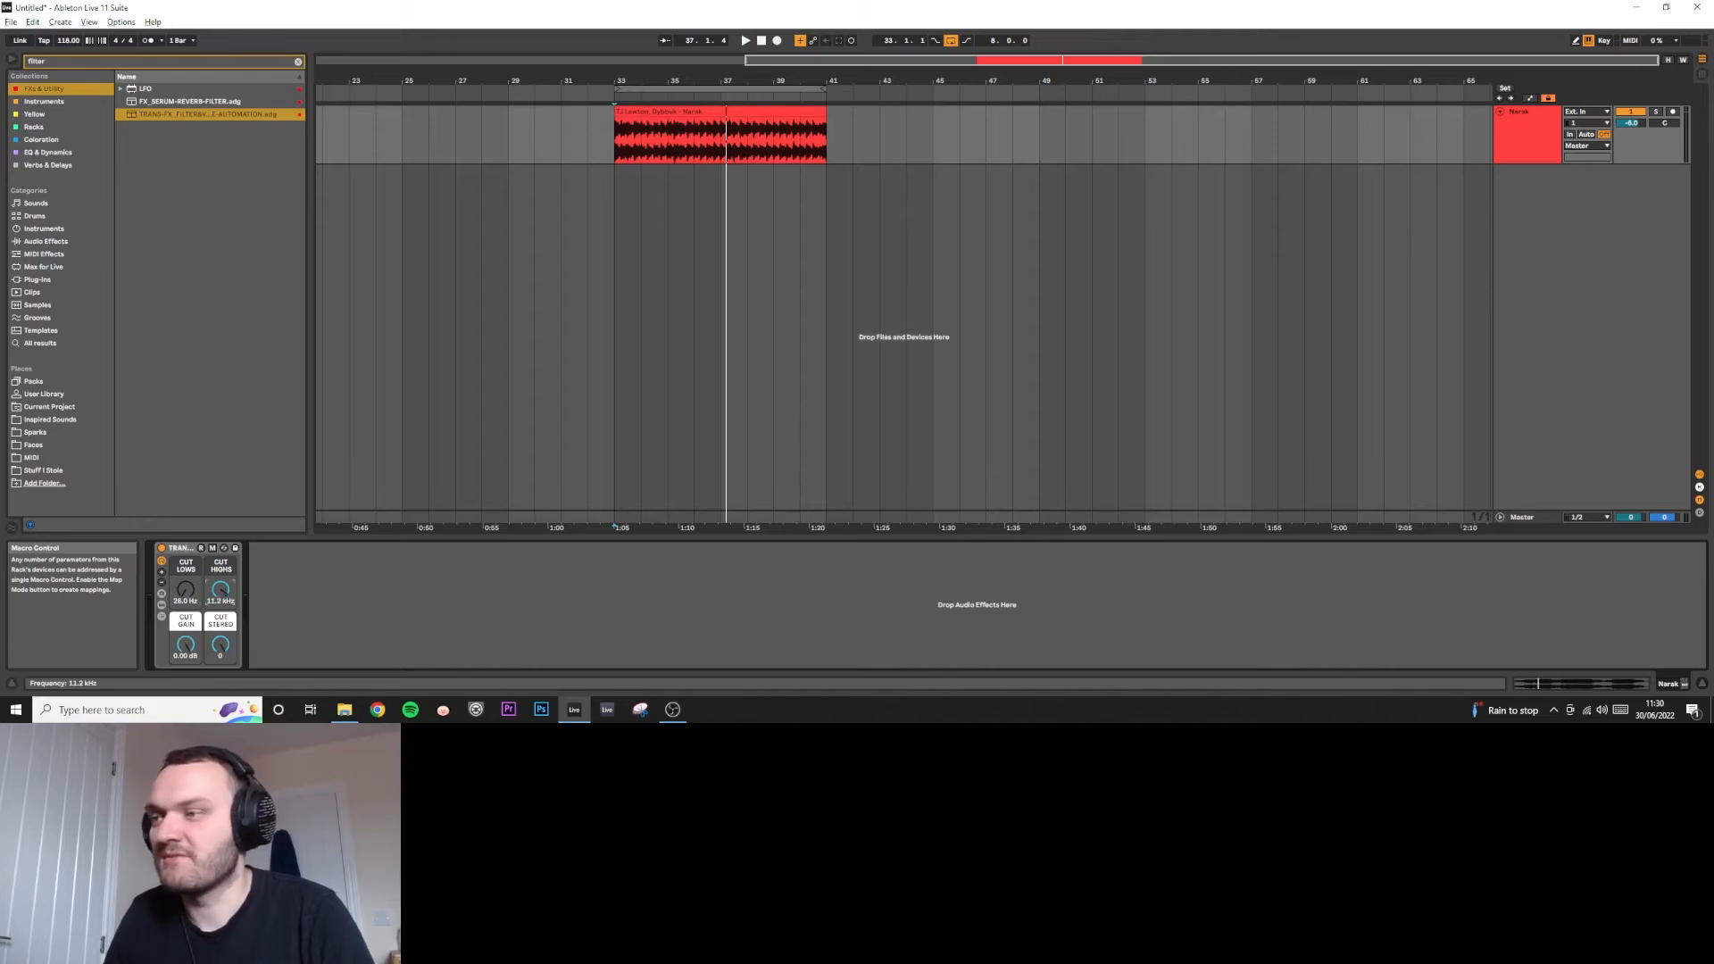
pyautogui.press('space')
pyautogui.moveTo(229, 601)
pyautogui.mouseDown()
pyautogui.moveTo(230, 662)
pyautogui.moveTo(230, 589)
pyautogui.mouseUp()
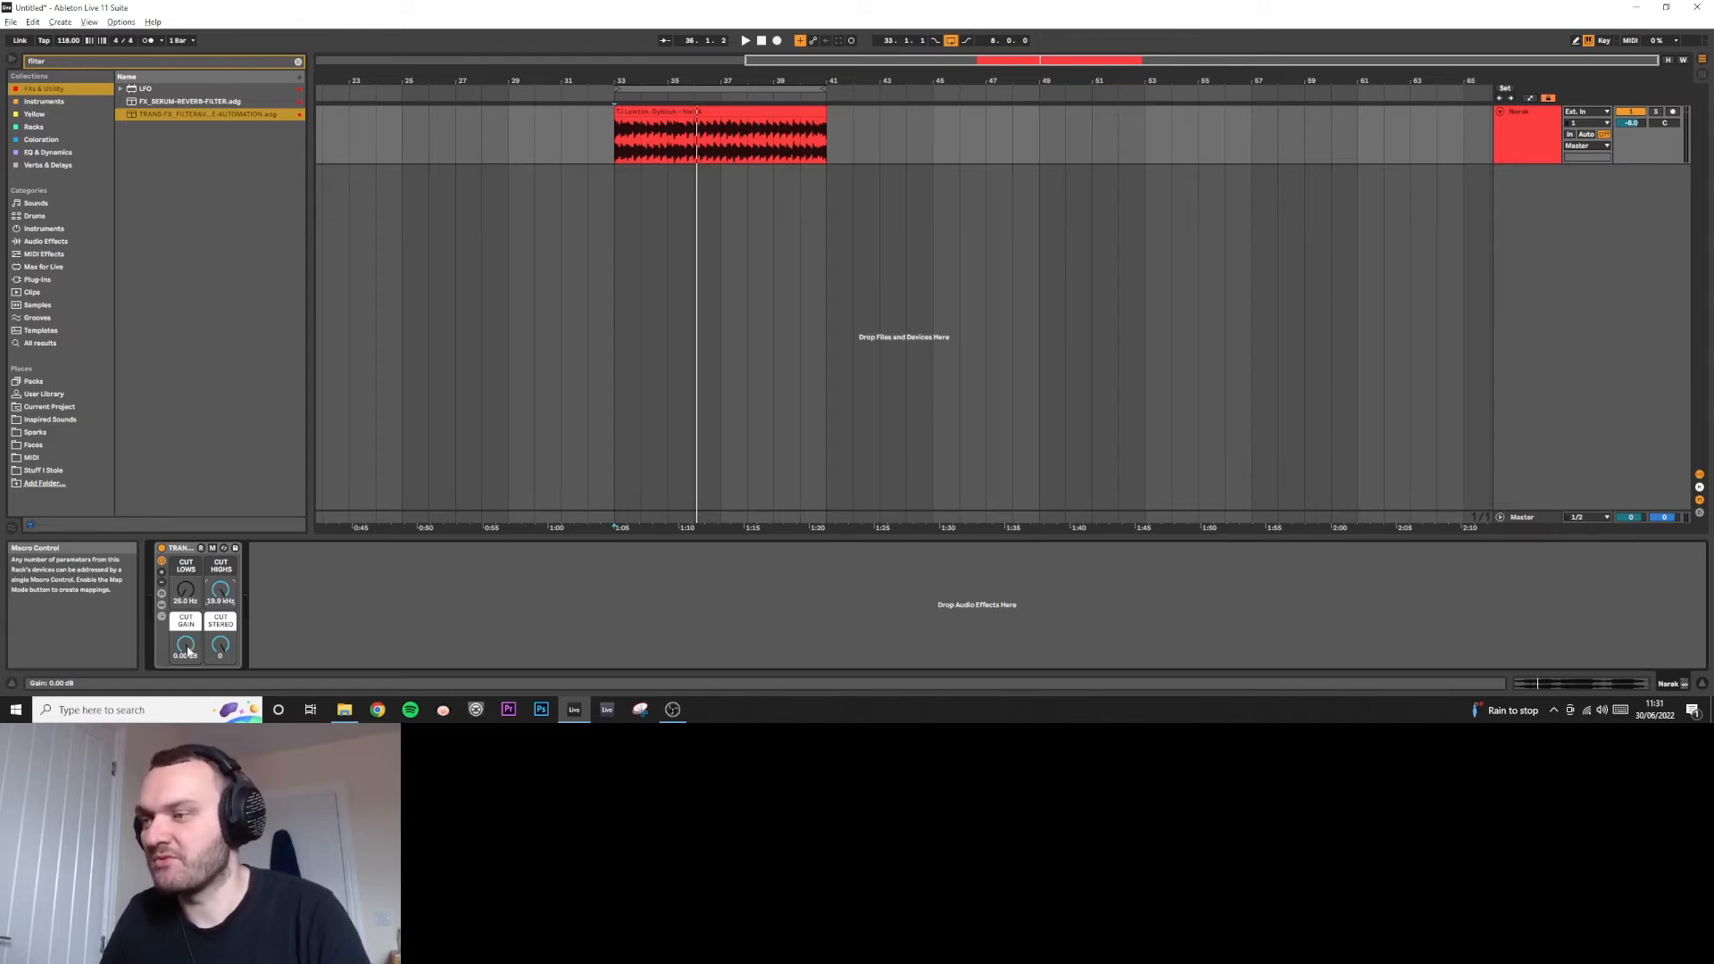
# Step: Audition the CUT GAIN macro during playback by lowering it to about -37 dB, and undo the change
pyautogui.press('space')
pyautogui.moveTo(189, 652); pyautogui.dragTo(188, 731)
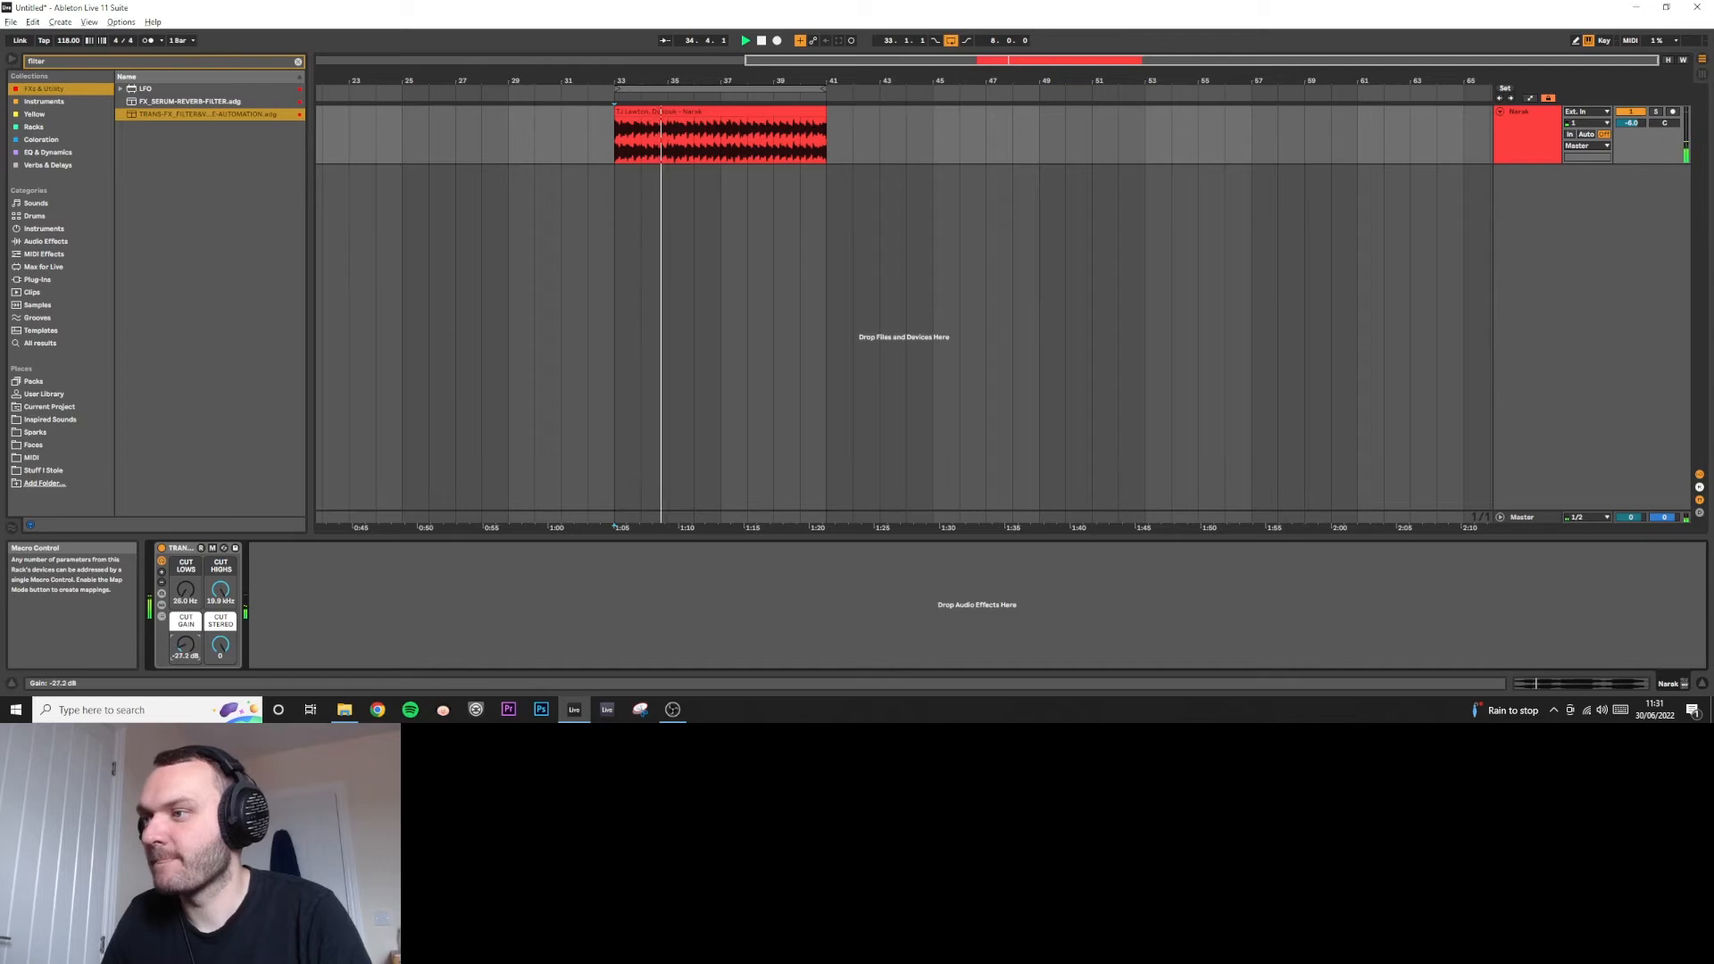
pyautogui.hotkey('ctrl', 'z')
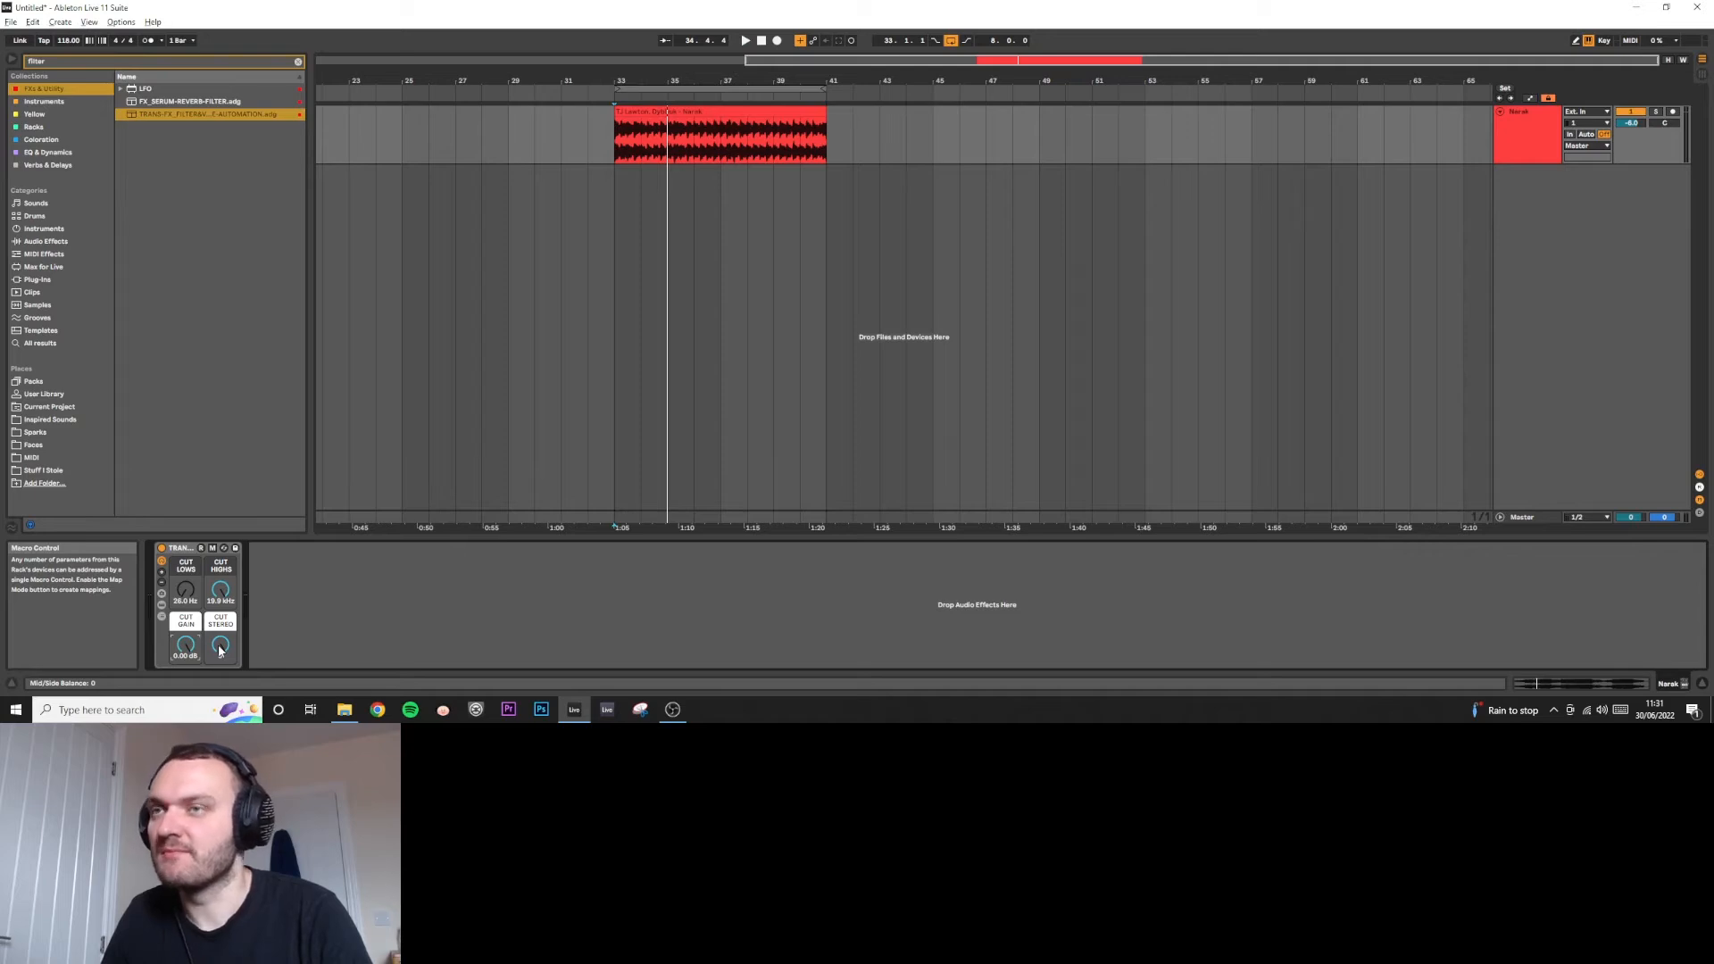
# Step: Audition the CUT STEREO macro during playback by narrowing it to 100M, and reset it to 0
pyautogui.press('space')
pyautogui.moveTo(223, 649); pyautogui.dragTo(223, 625)
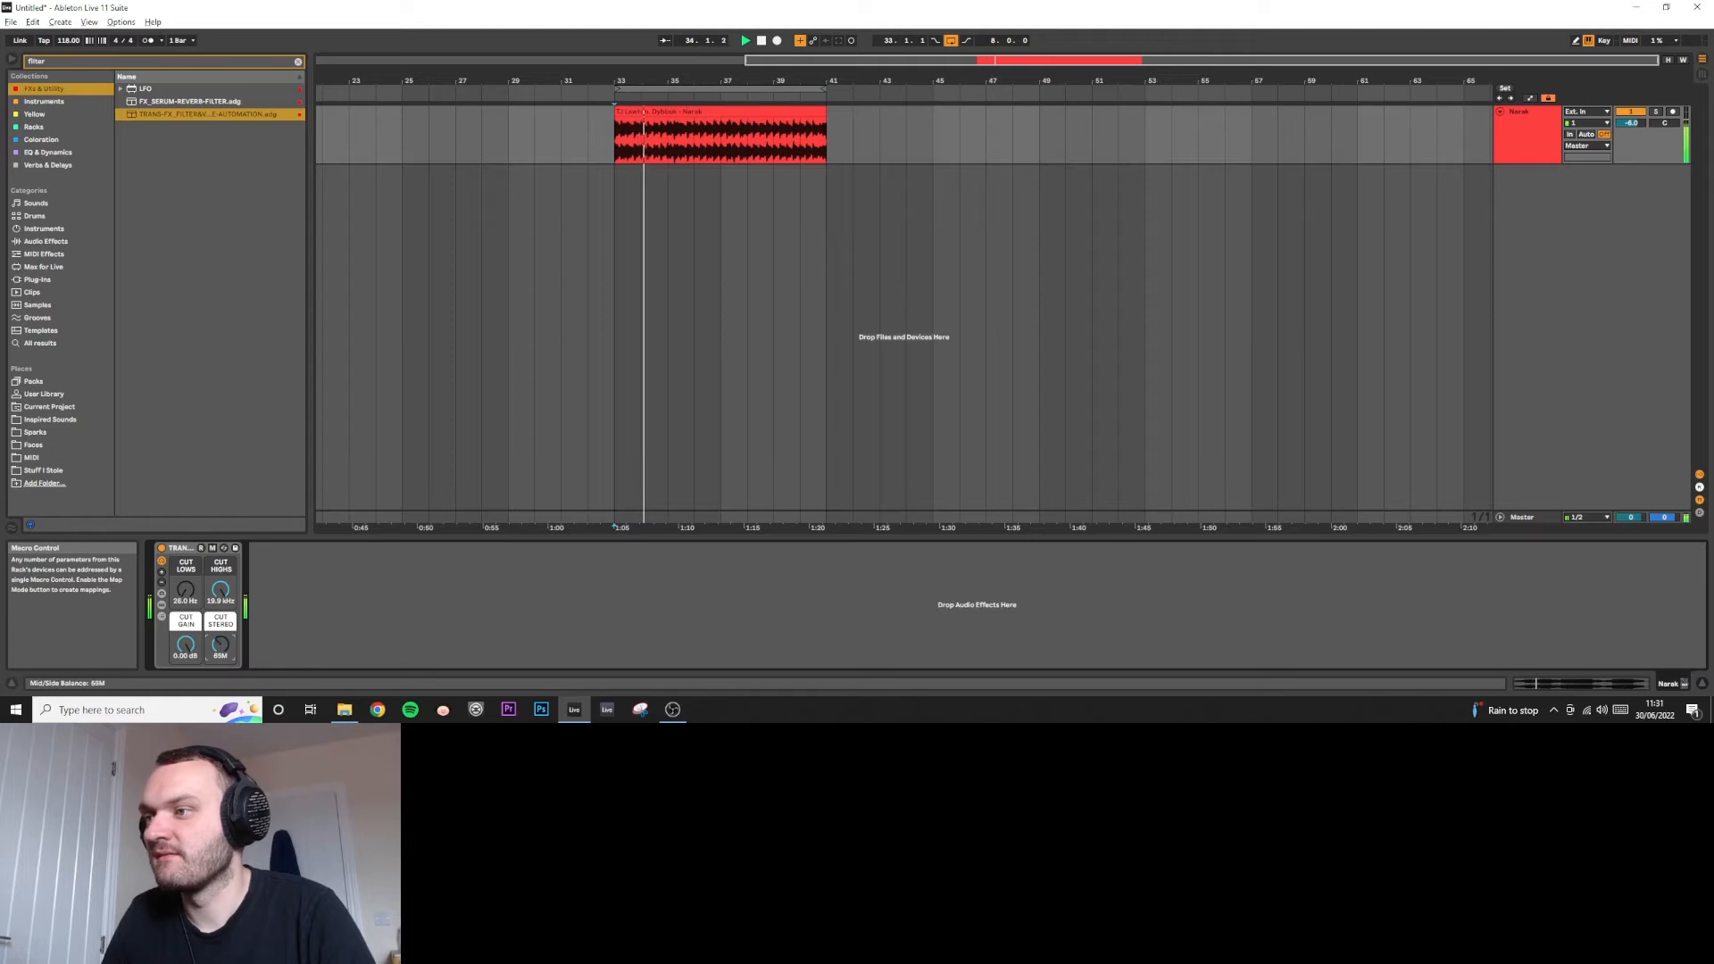
pyautogui.moveTo(223, 625); pyautogui.dragTo(223, 607)
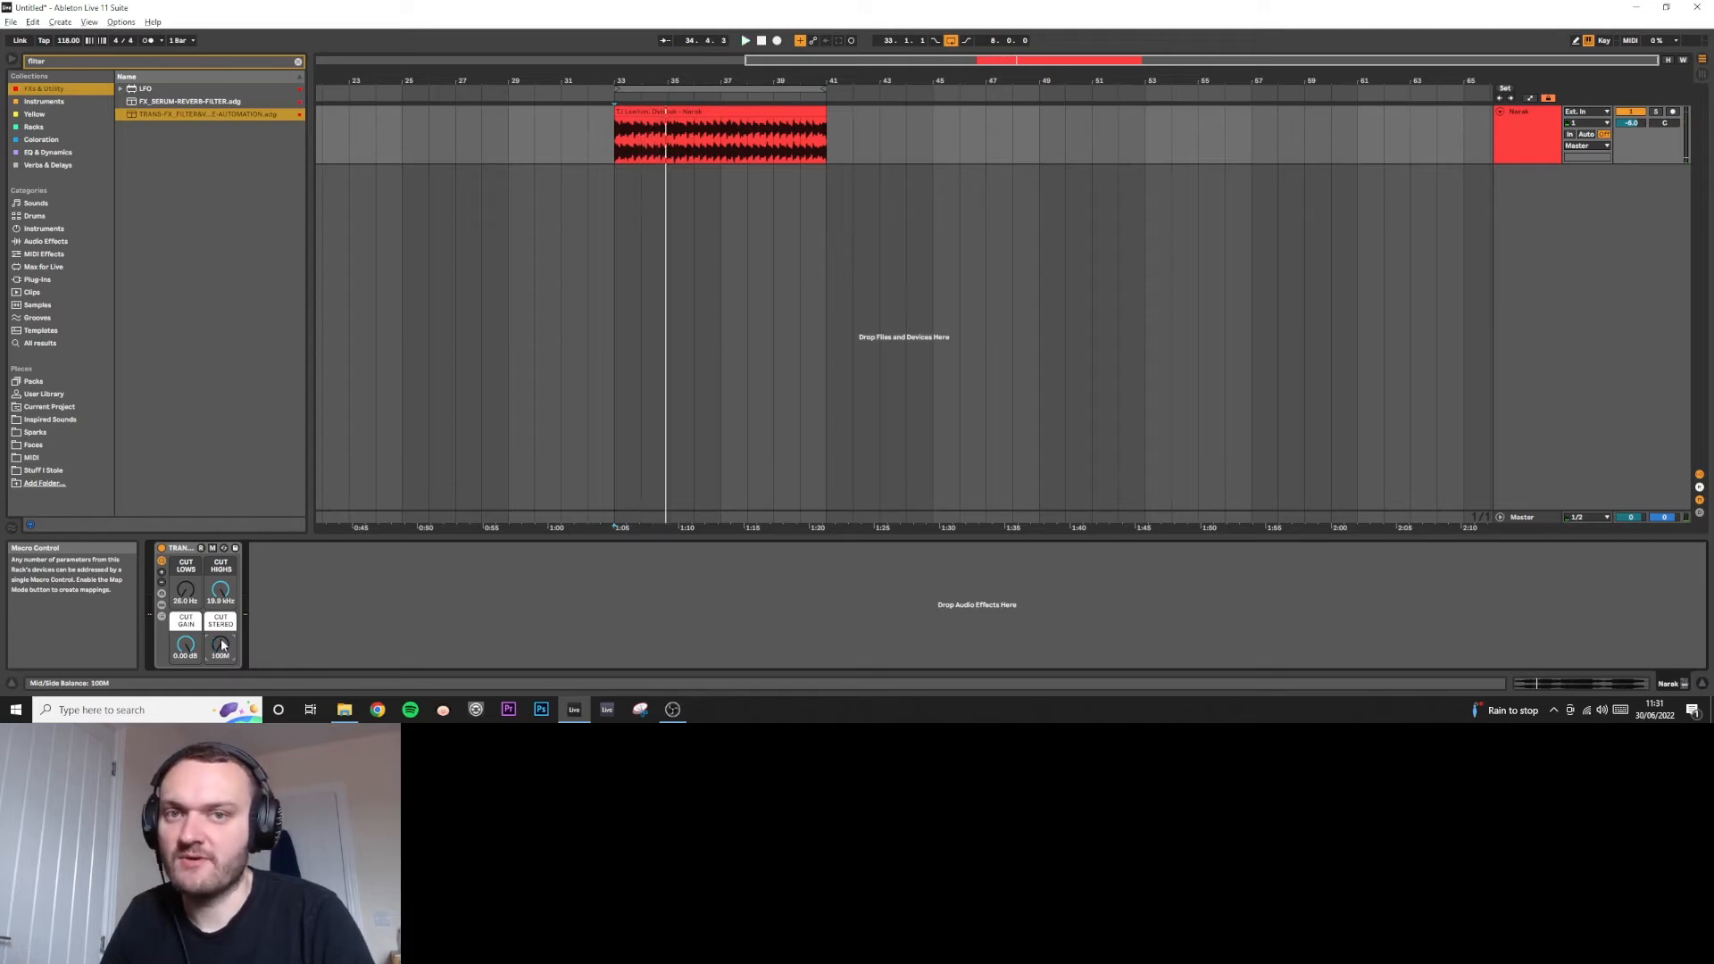
pyautogui.press('Delete')
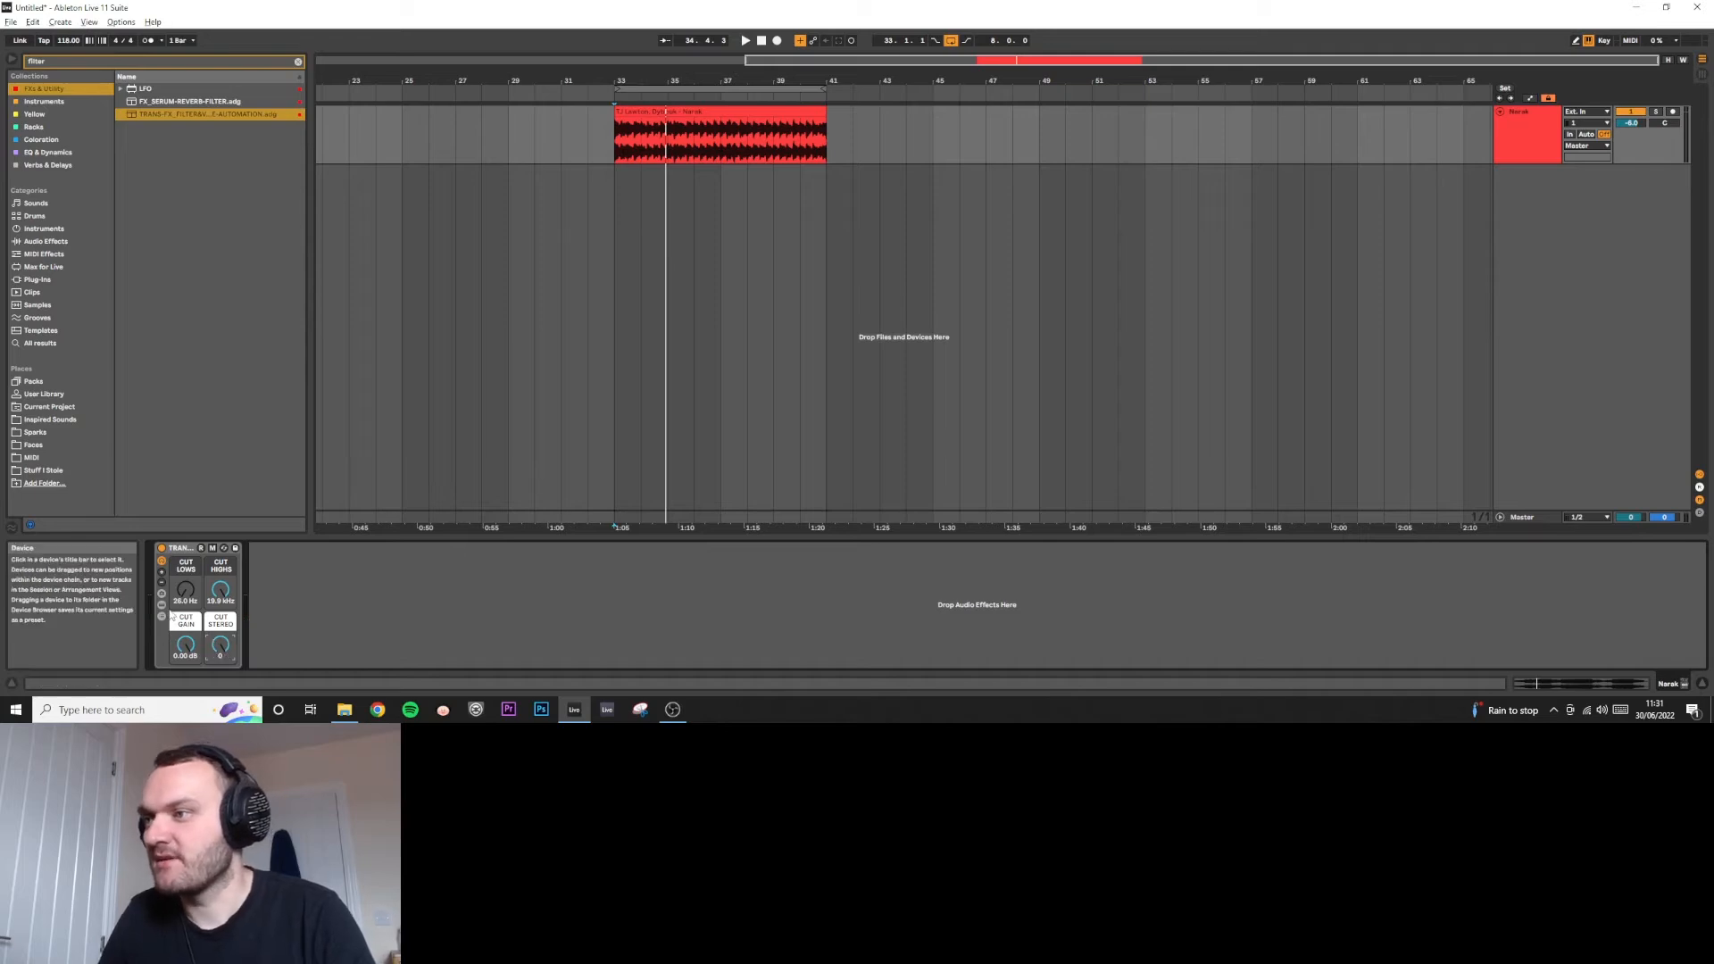
# Step: Show the rack's devices and macro mappings, and delete both CUT LOWS mappings
pyautogui.click(162, 605)
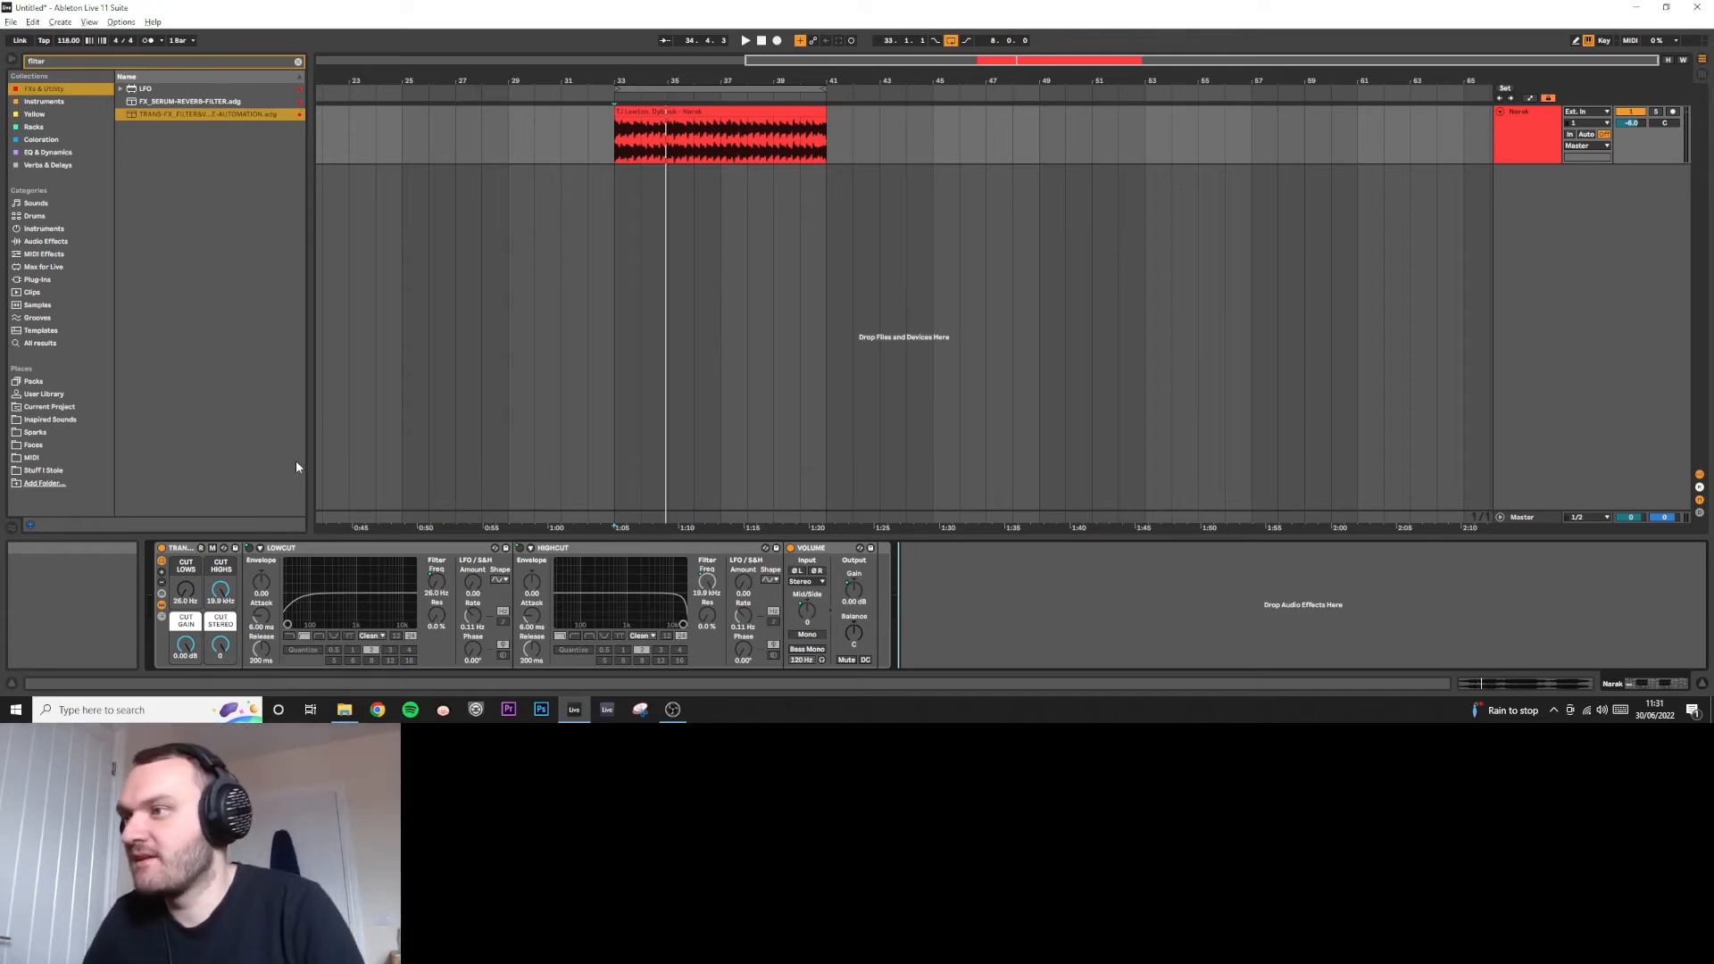
pyautogui.click(212, 548)
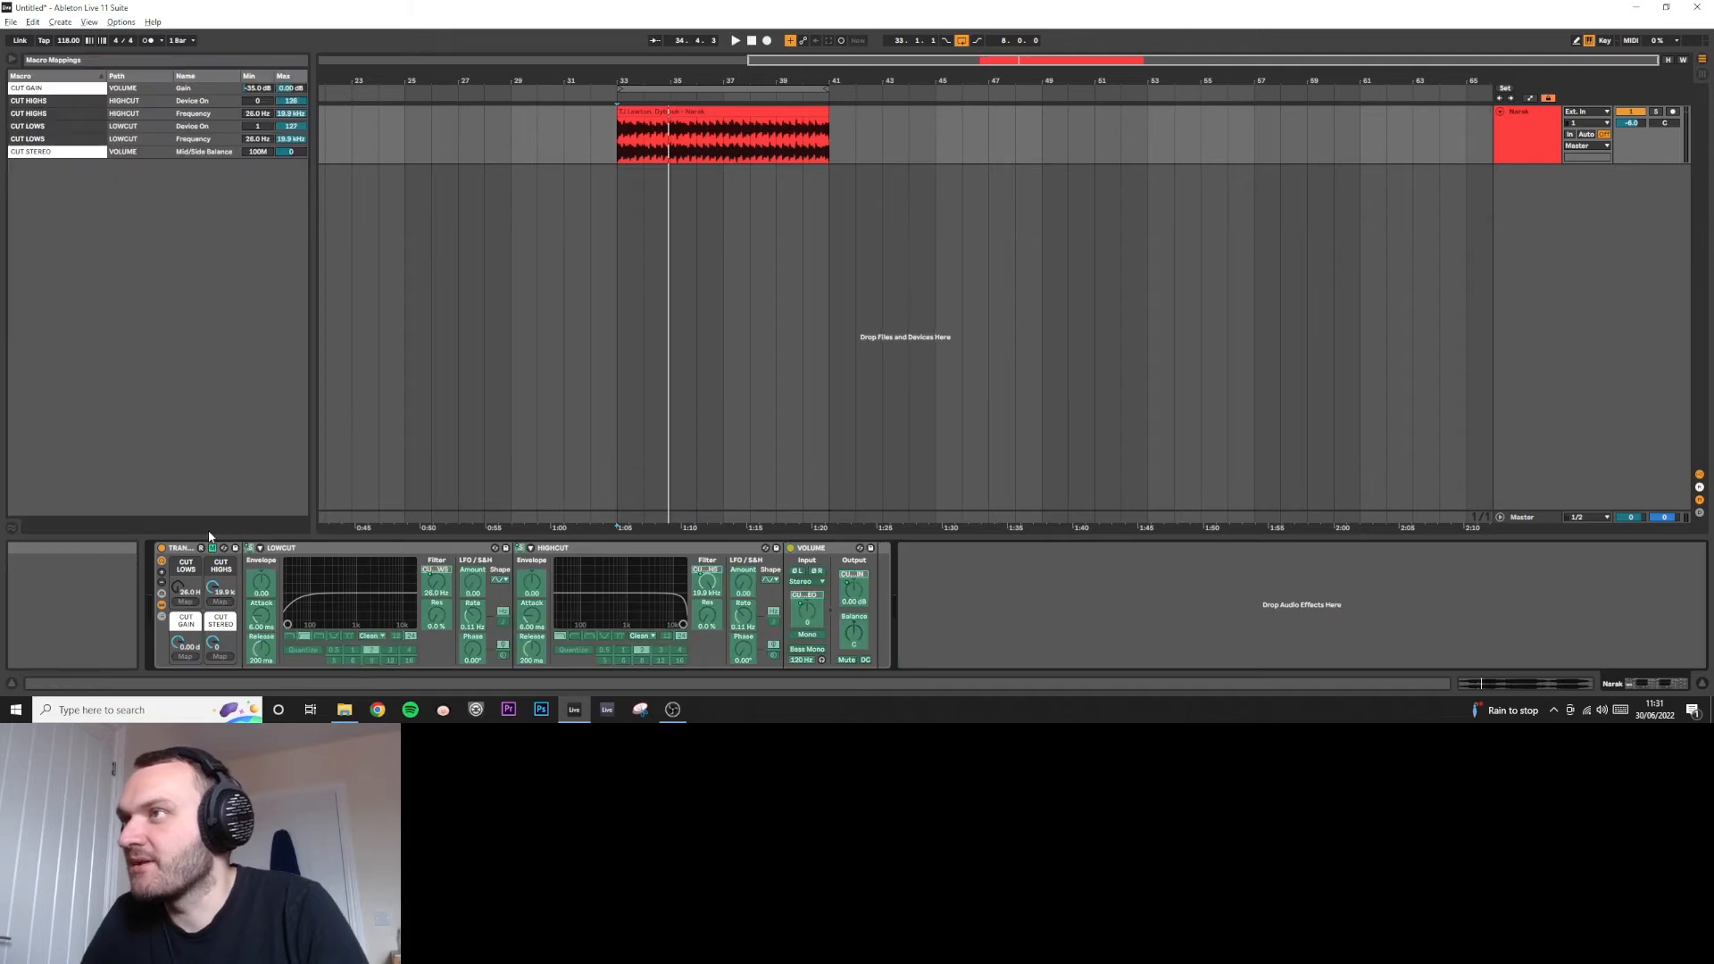
pyautogui.click(40, 127)
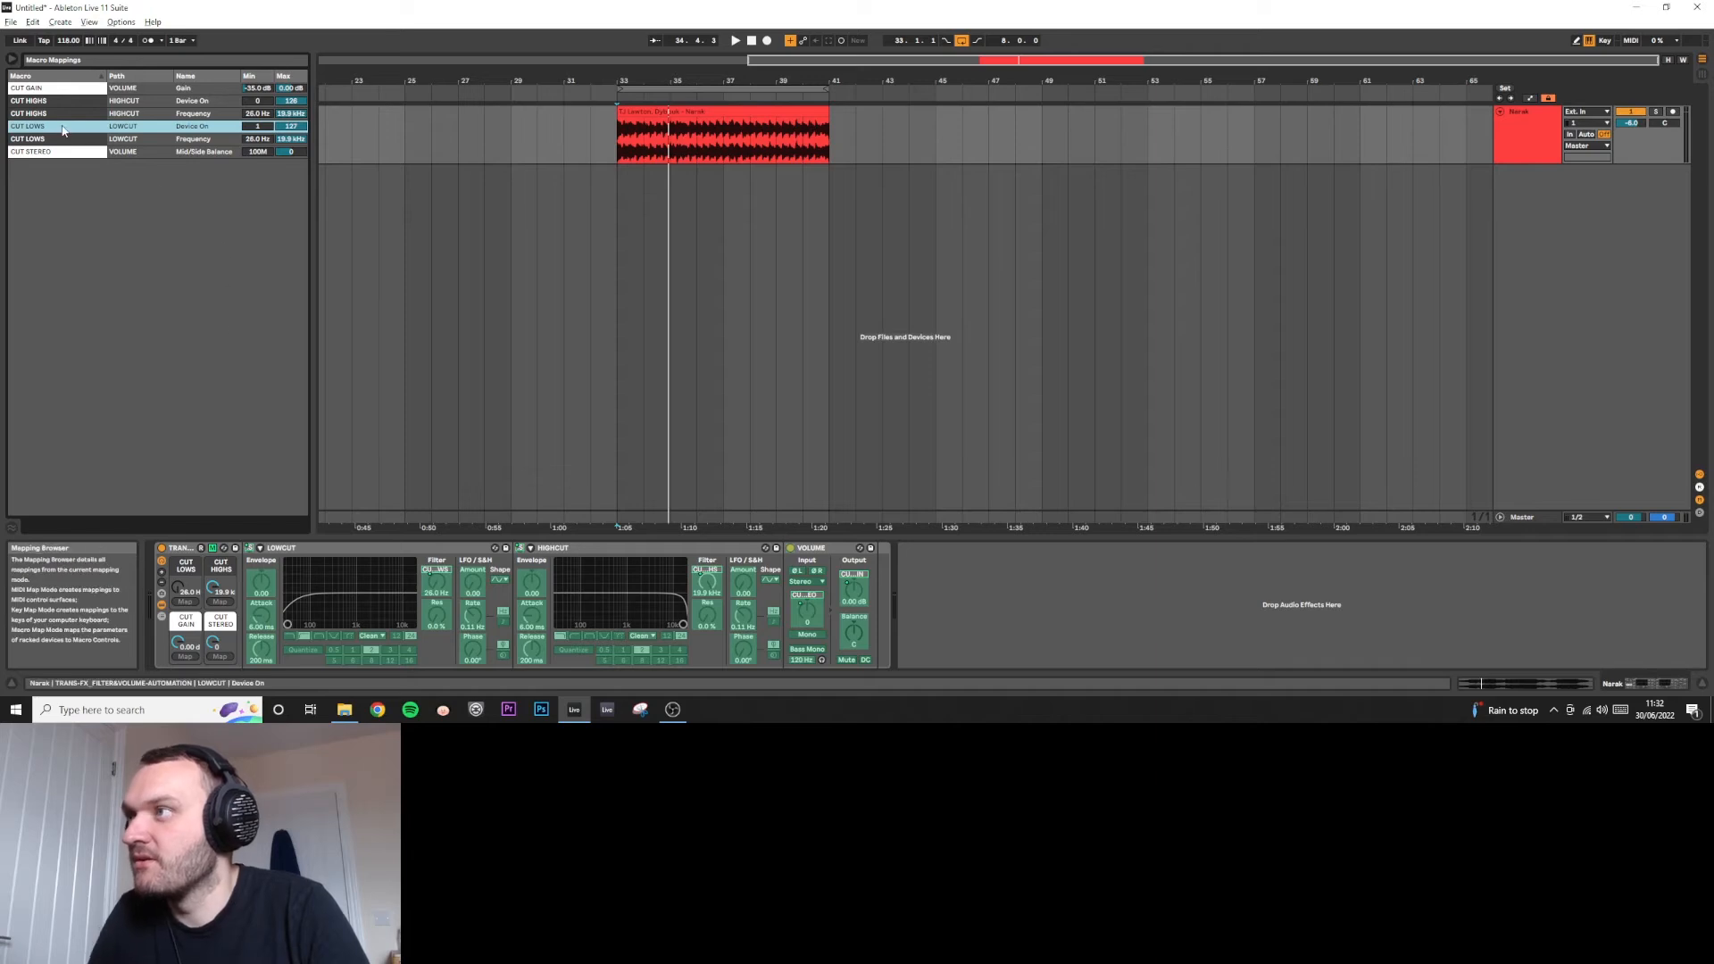
pyautogui.press('Delete')
pyautogui.press('Delete')
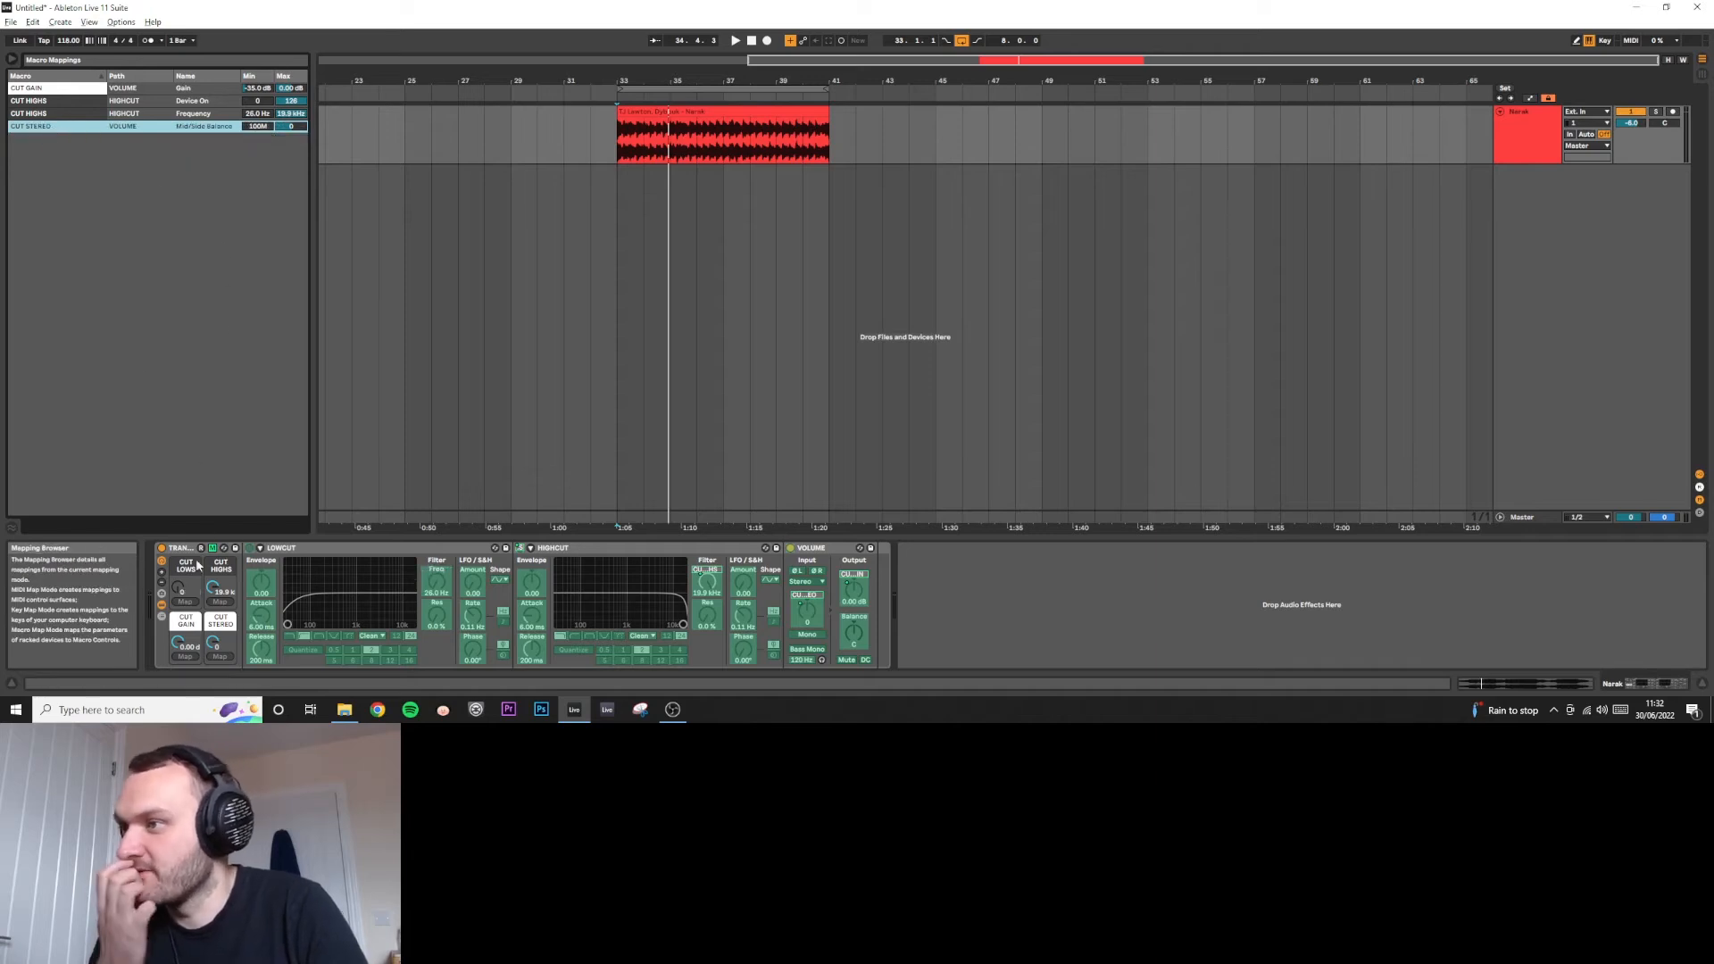
# Step: Map the LOWCUT filter's frequency to the CUT LOWS macro
pyautogui.click(179, 589)
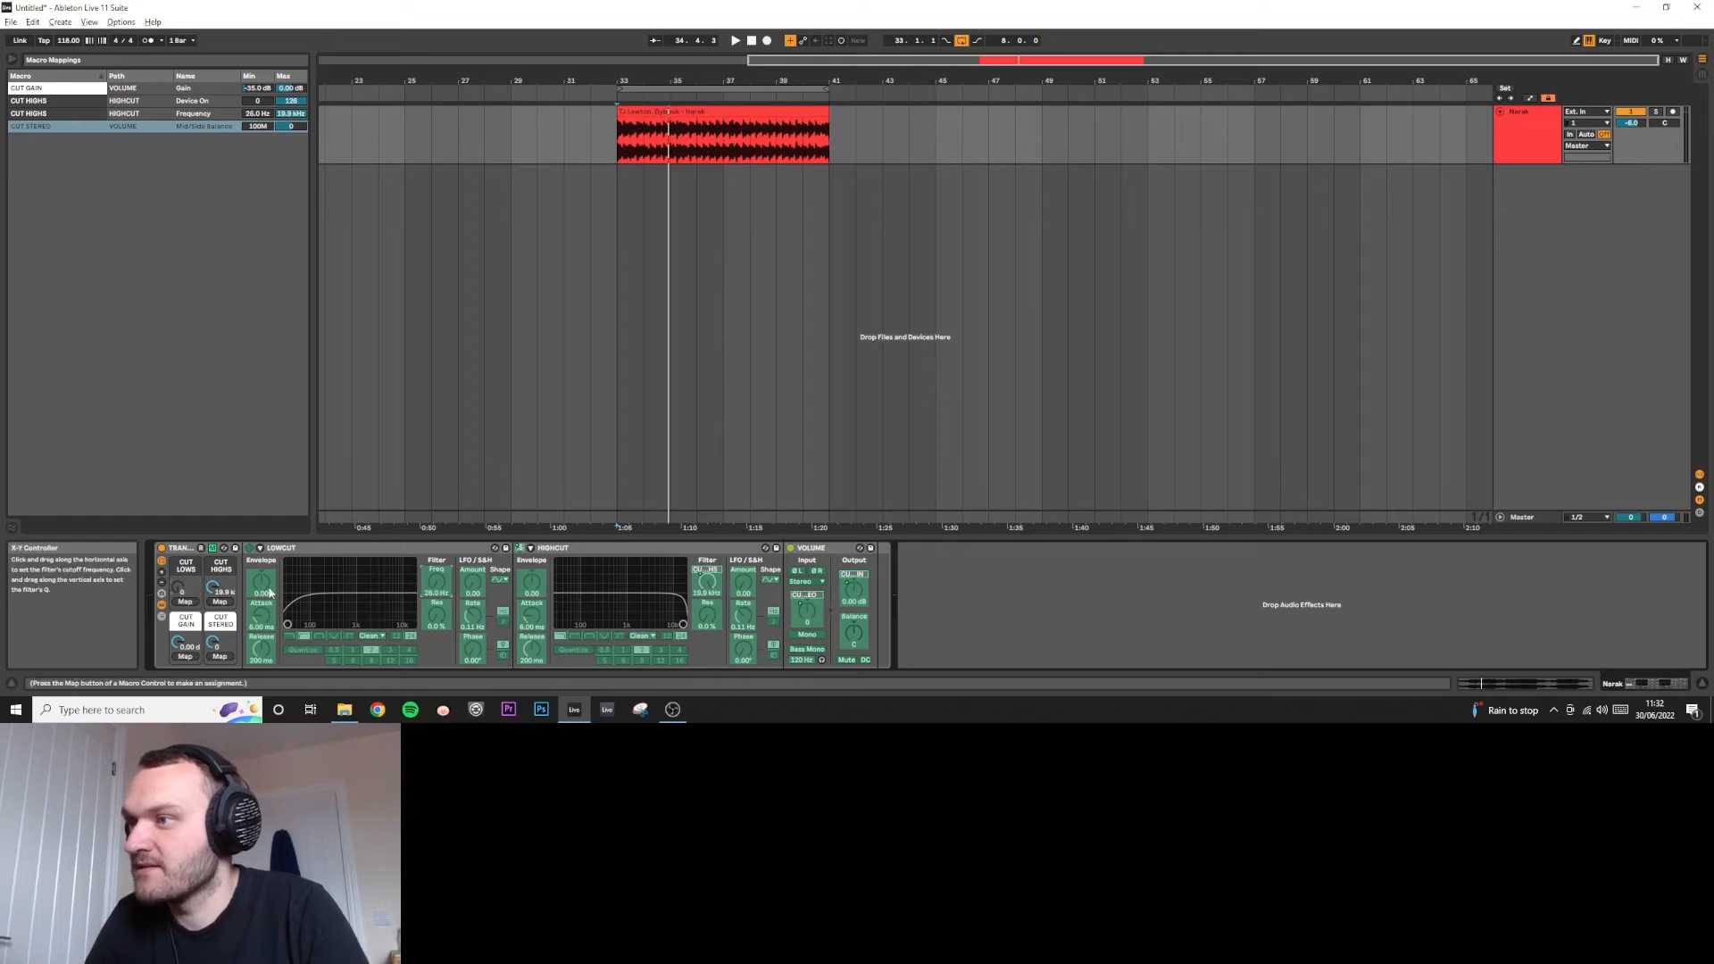
pyautogui.click(182, 601)
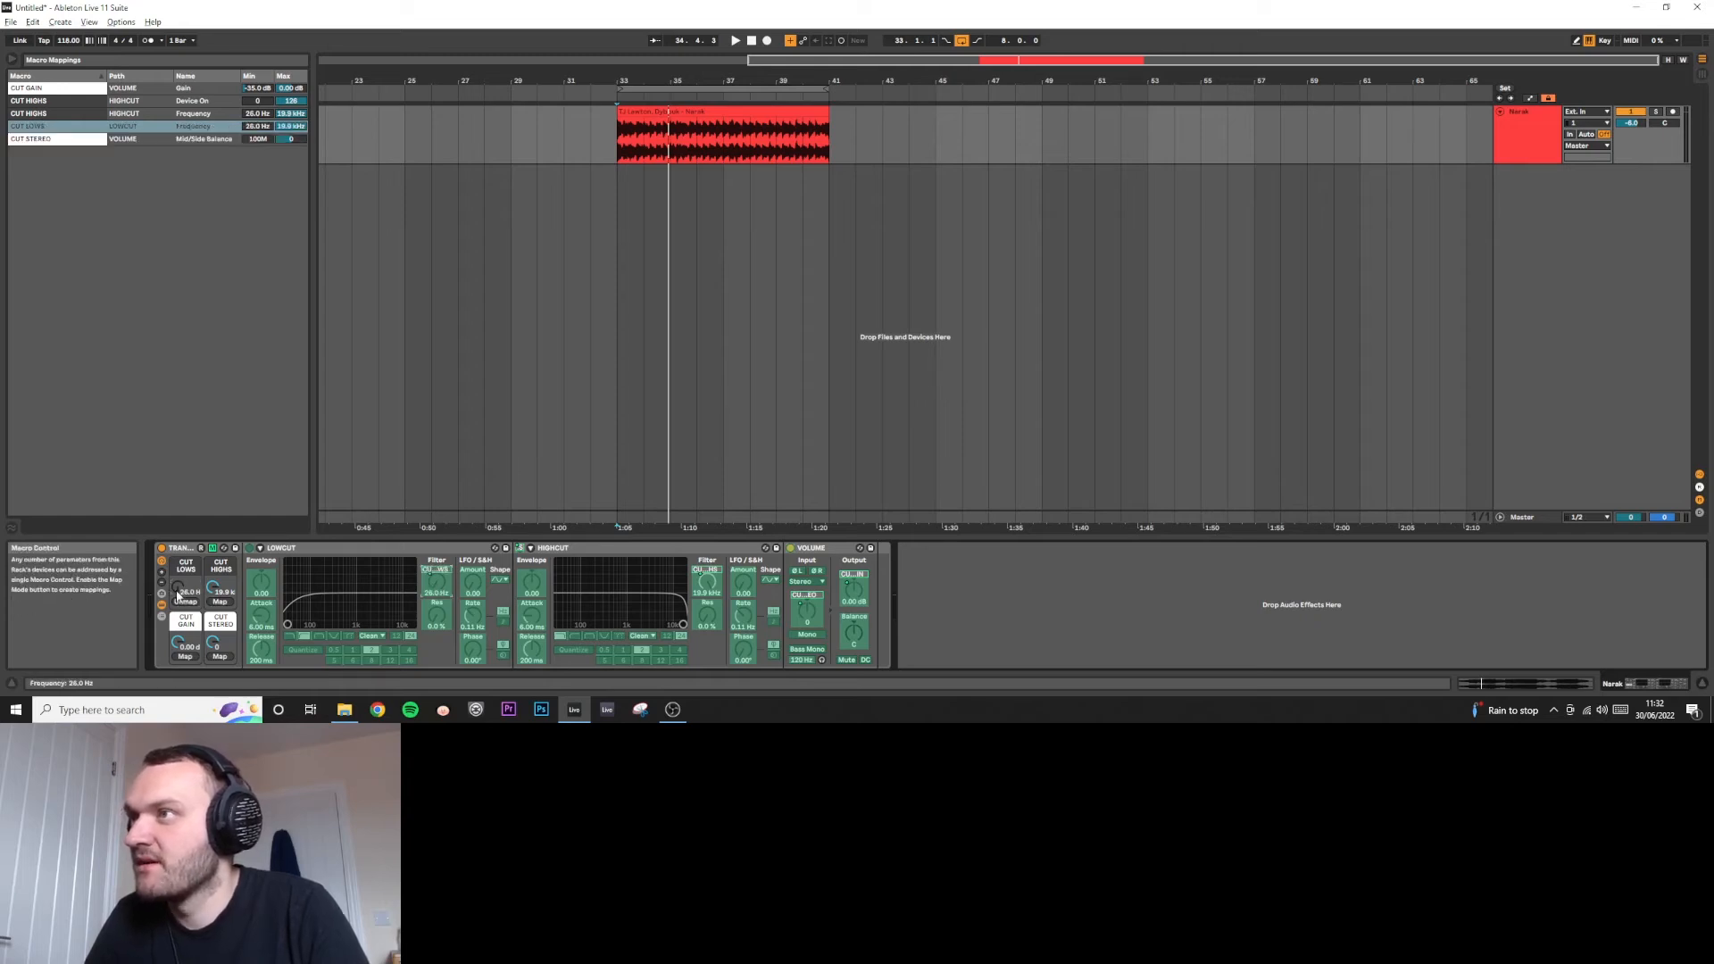
pyautogui.moveTo(178, 595)
pyautogui.mouseDown()
pyautogui.moveTo(178, 500)
pyautogui.moveTo(177, 596)
pyautogui.mouseUp()
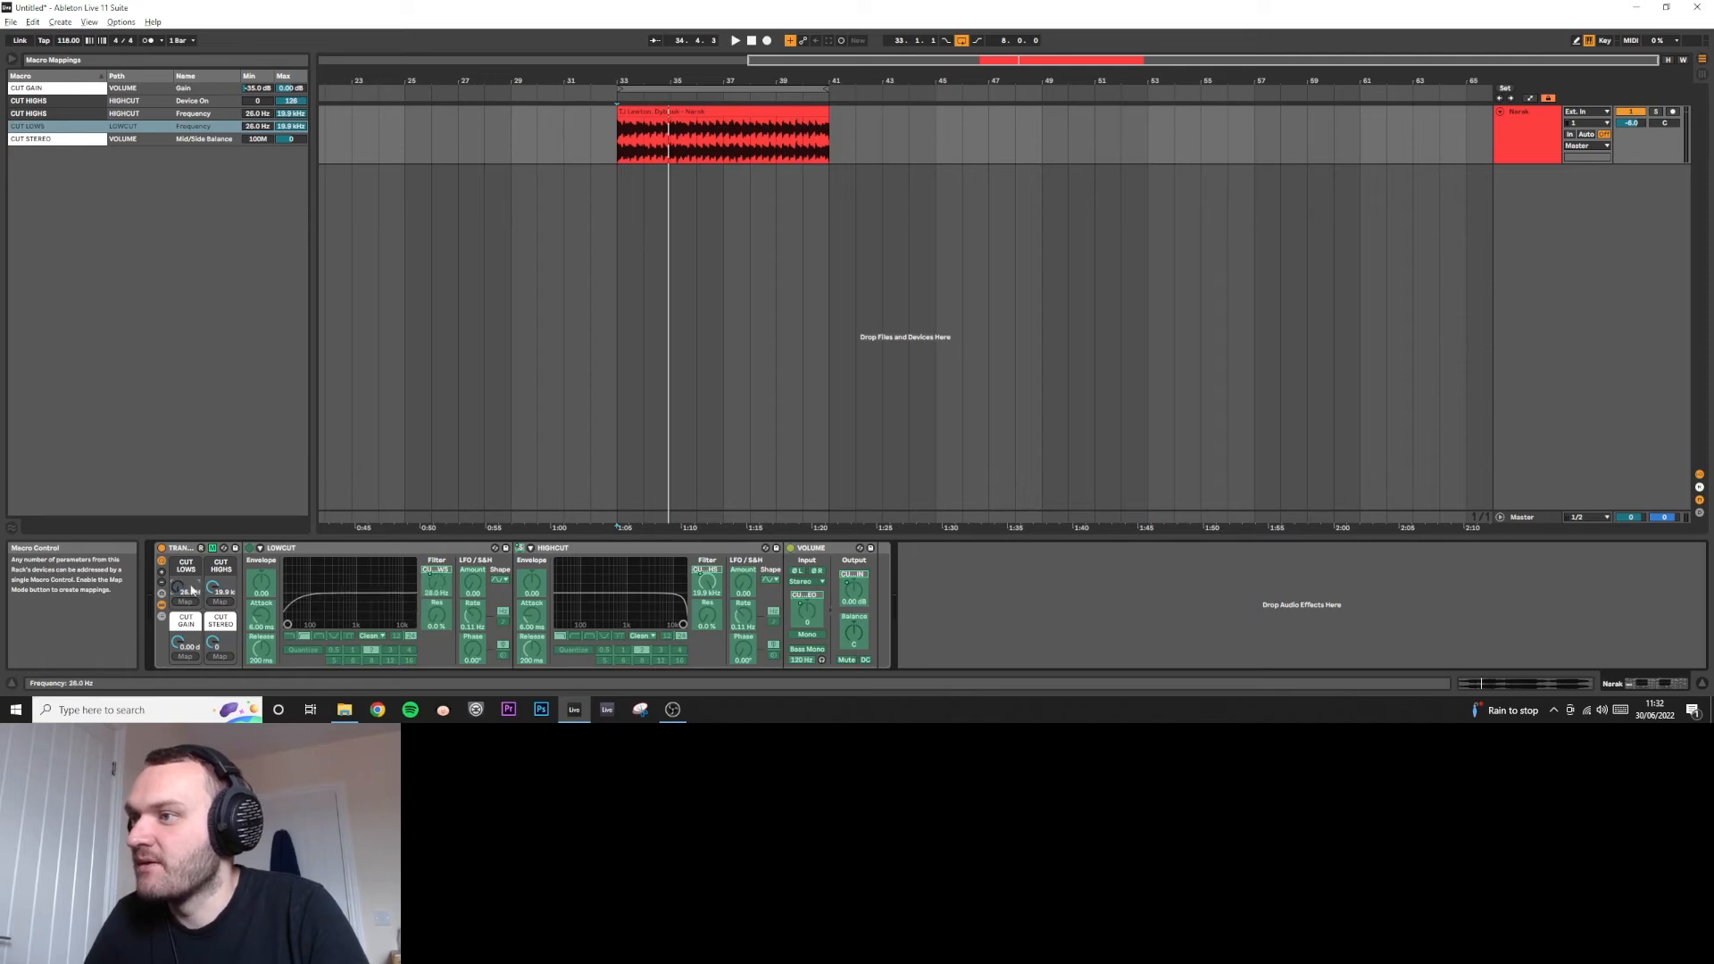
# Step: Map the LOWCUT device's on/off switch to the CUT LOWS macro with a minimum of 1
pyautogui.click(250, 551)
pyautogui.click(186, 602)
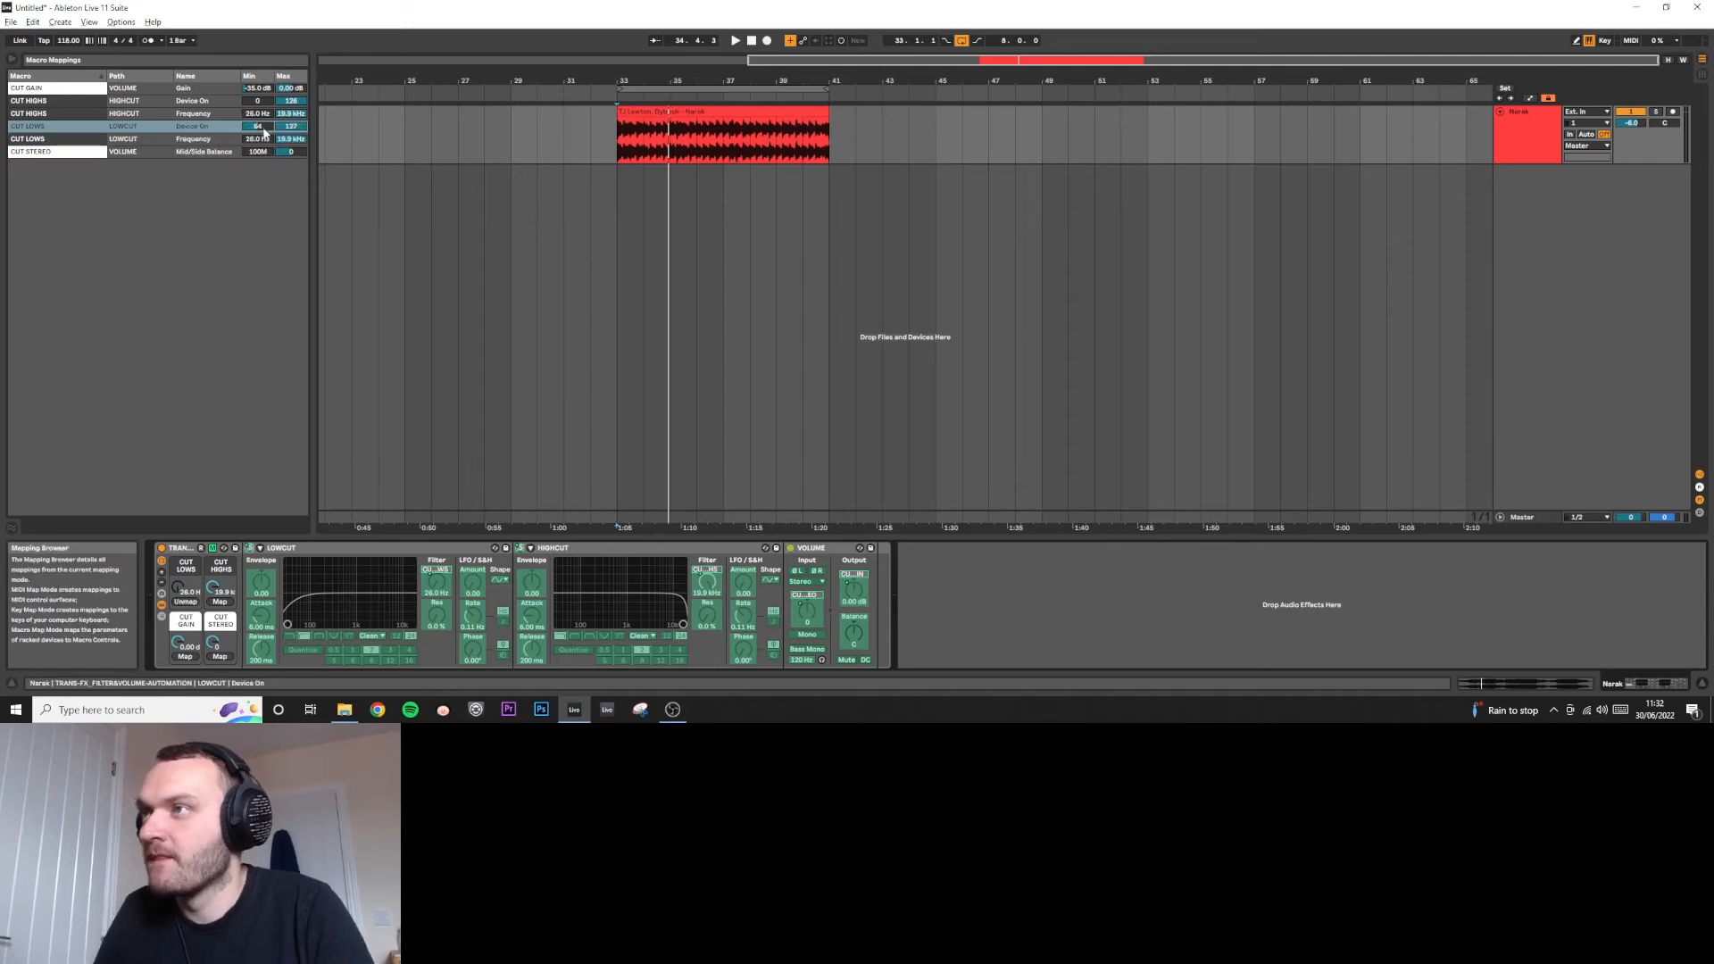
pyautogui.click(265, 131)
pyautogui.write('1')
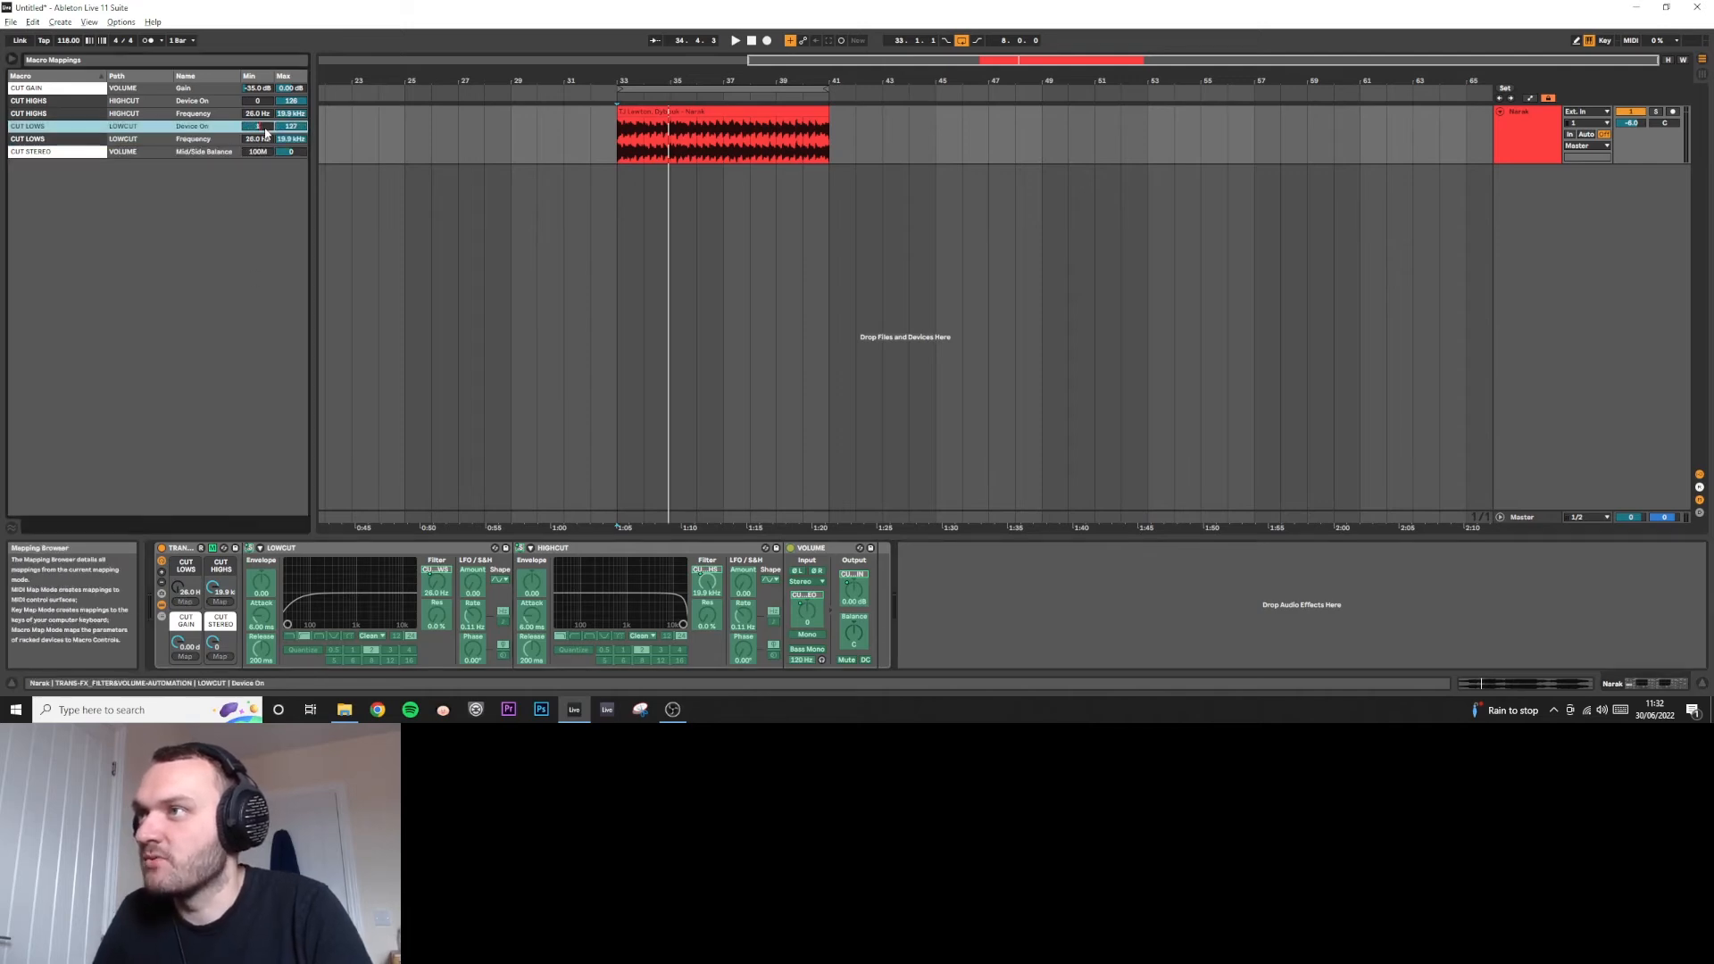
pyautogui.press('Return')
# Step: Test CUT LOWS at about 131 Hz and CUT HIGHS at about 7 kHz, resetting each macro to its default
pyautogui.click(181, 593)
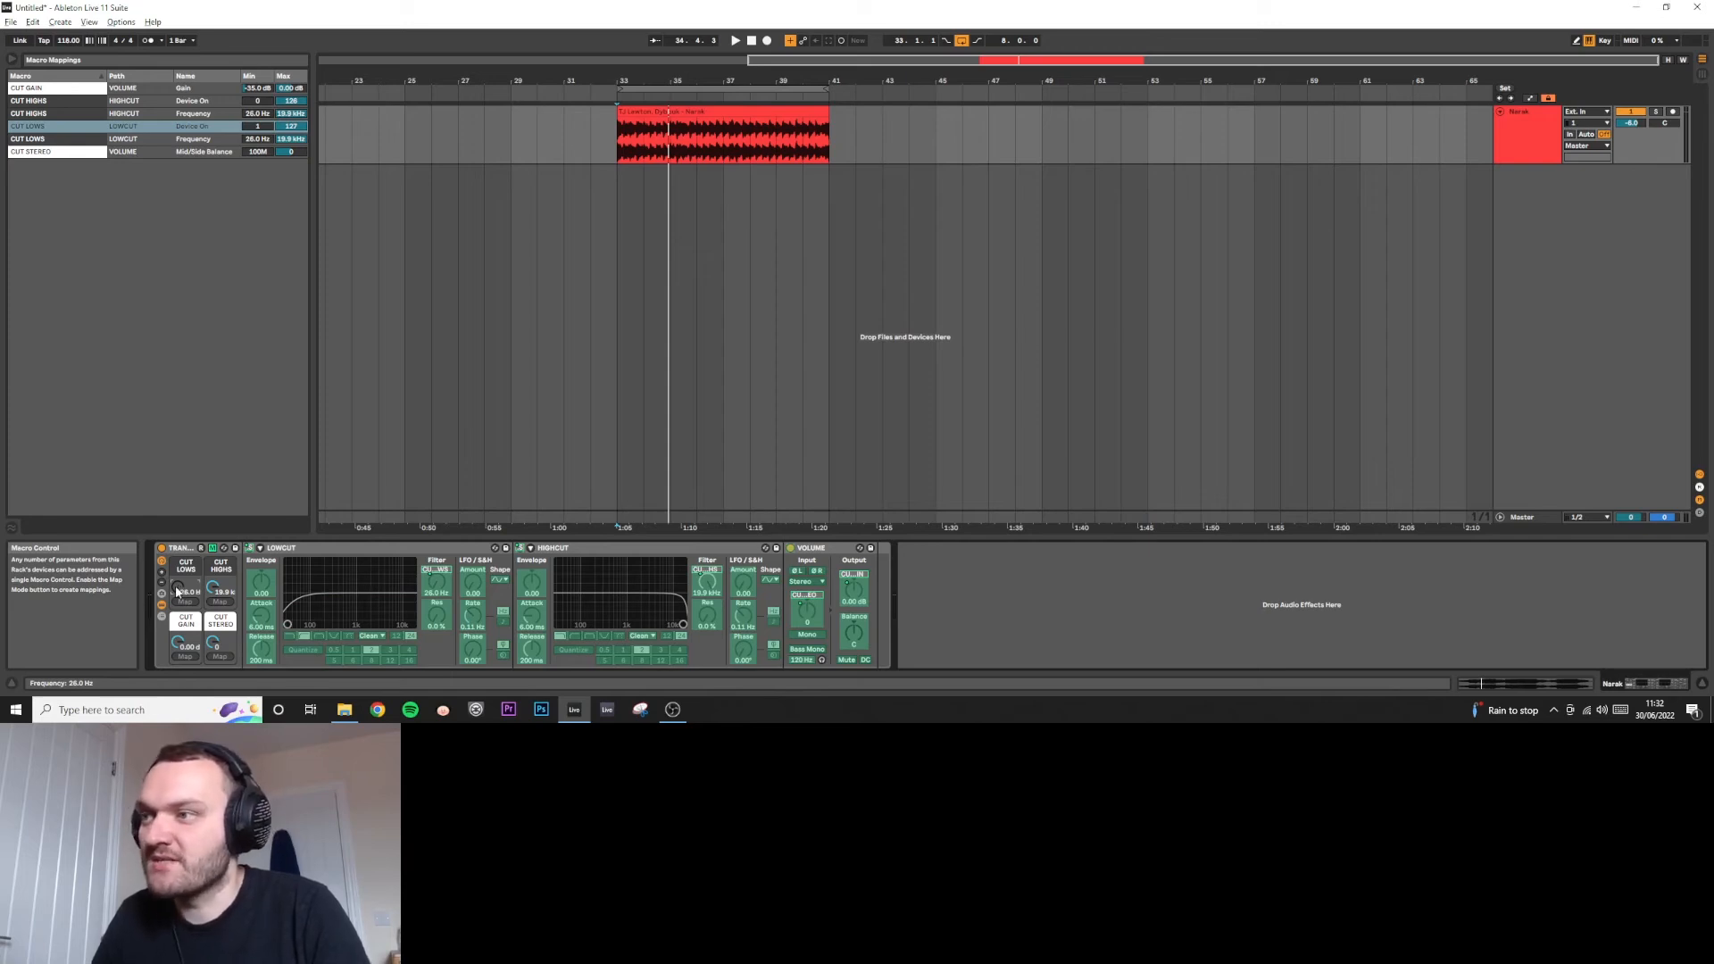
pyautogui.moveTo(182, 585); pyautogui.dragTo(181, 558)
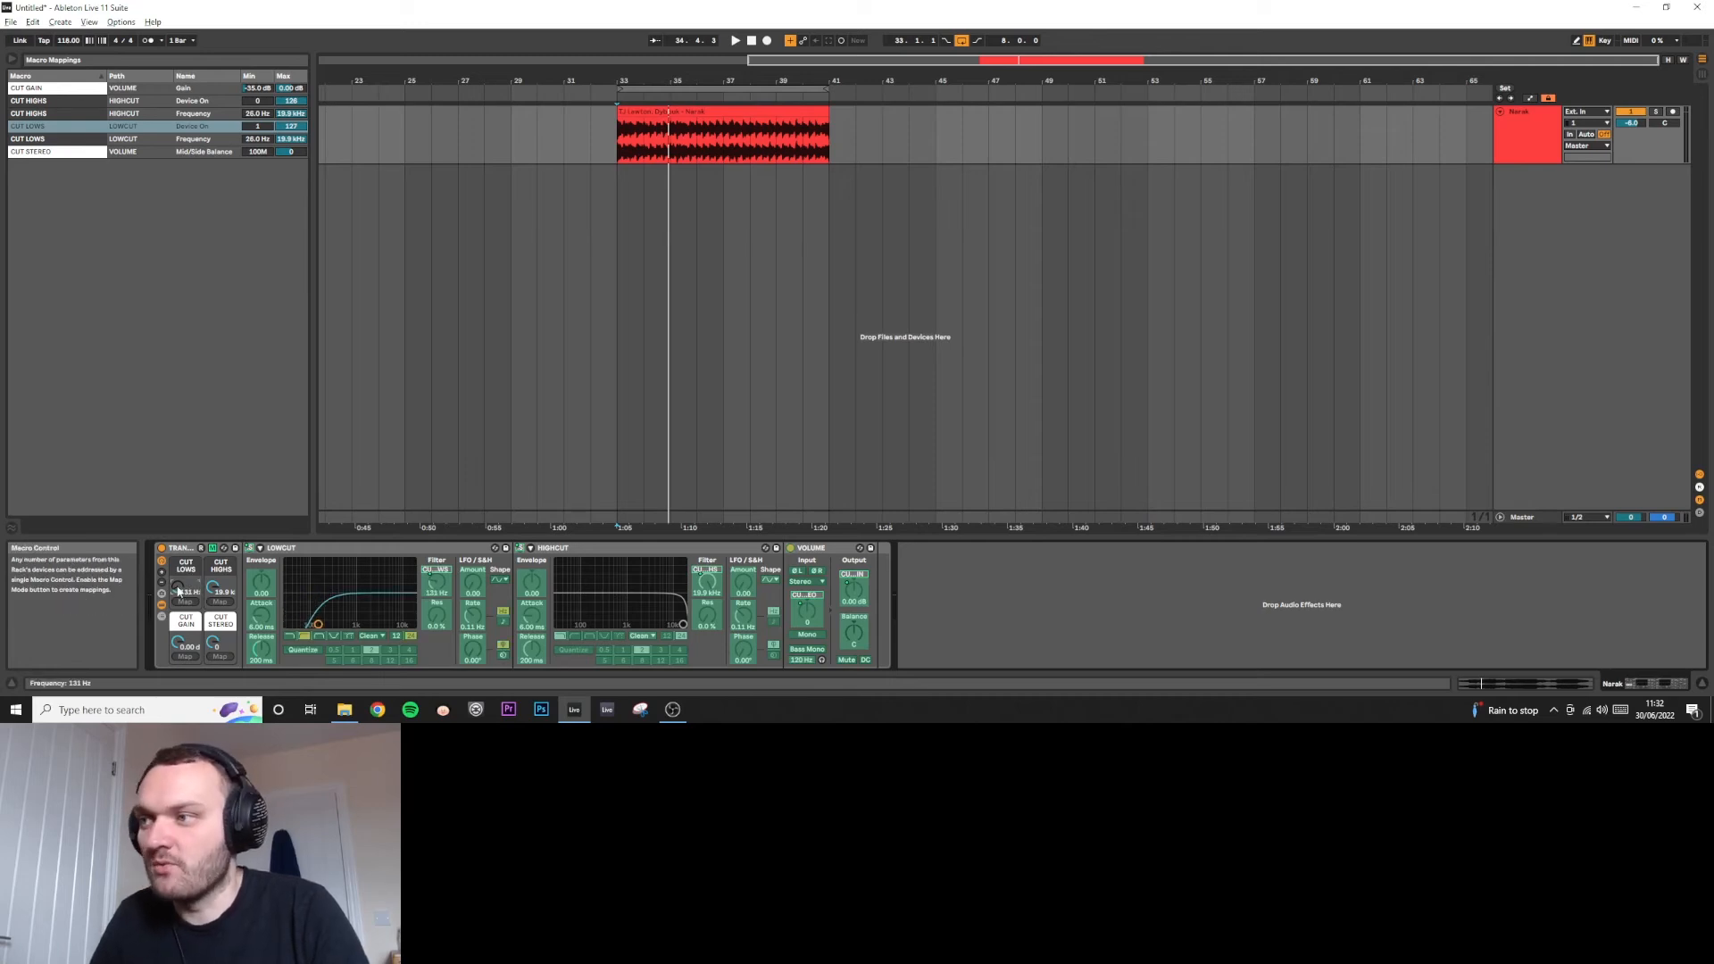
pyautogui.press('Delete')
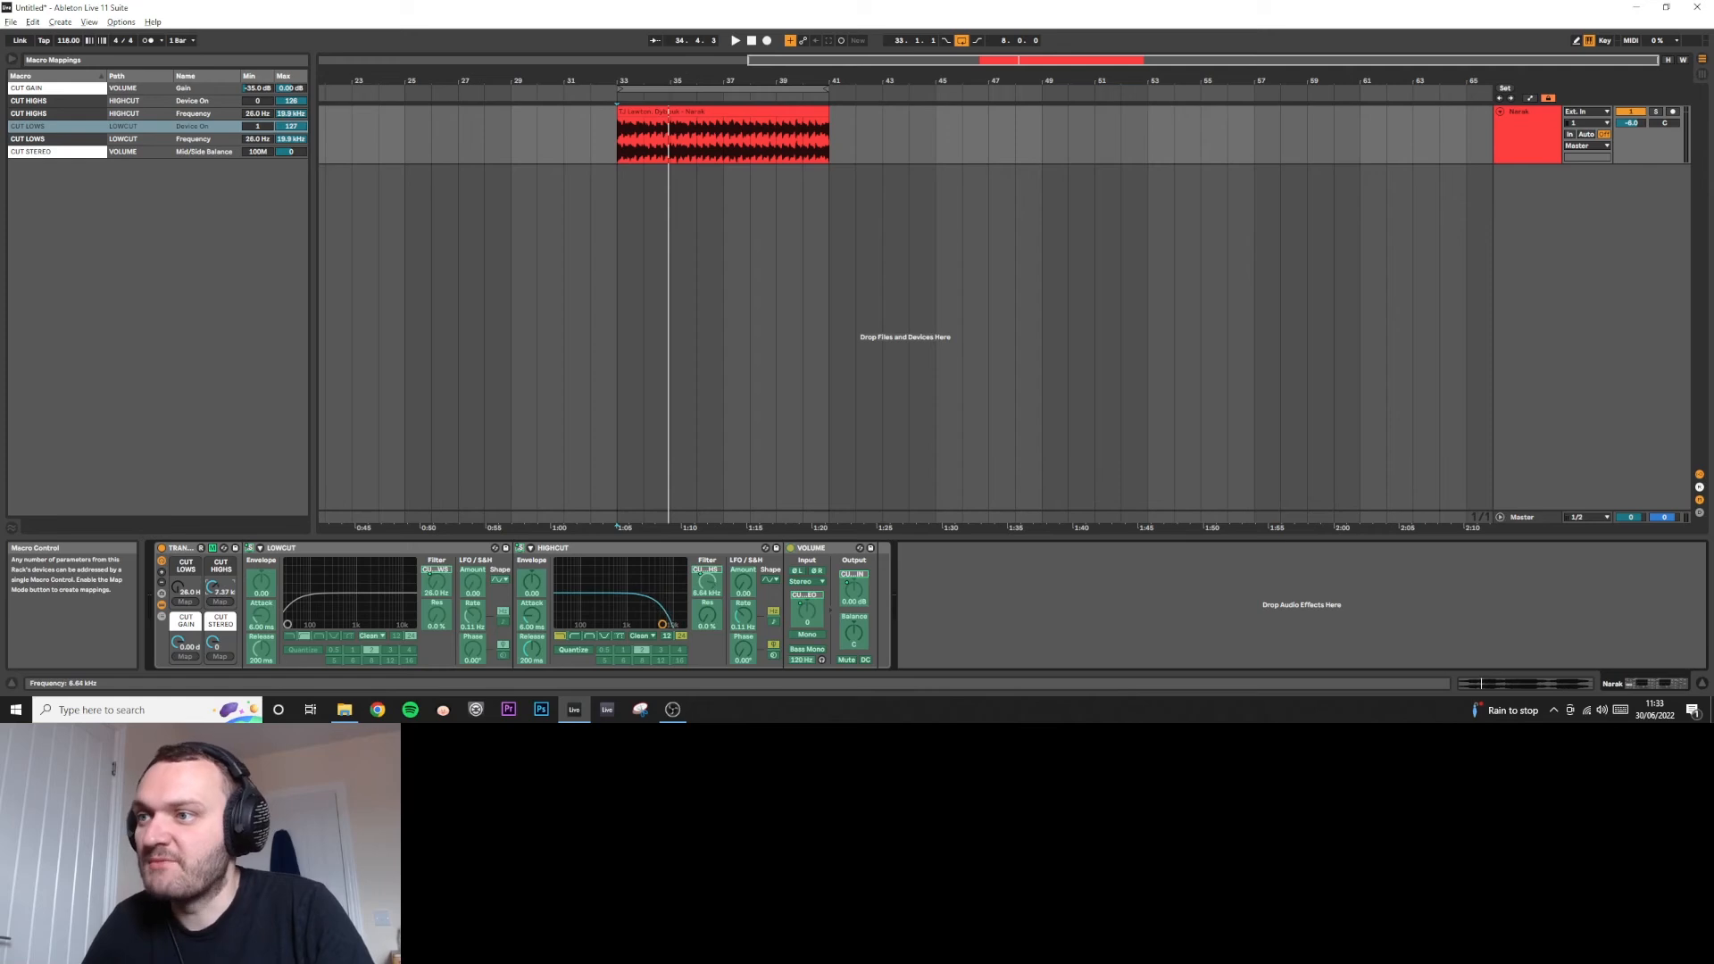
pyautogui.moveTo(216, 589)
pyautogui.mouseDown()
pyautogui.moveTo(216, 674)
pyautogui.moveTo(216, 589)
pyautogui.mouseUp()
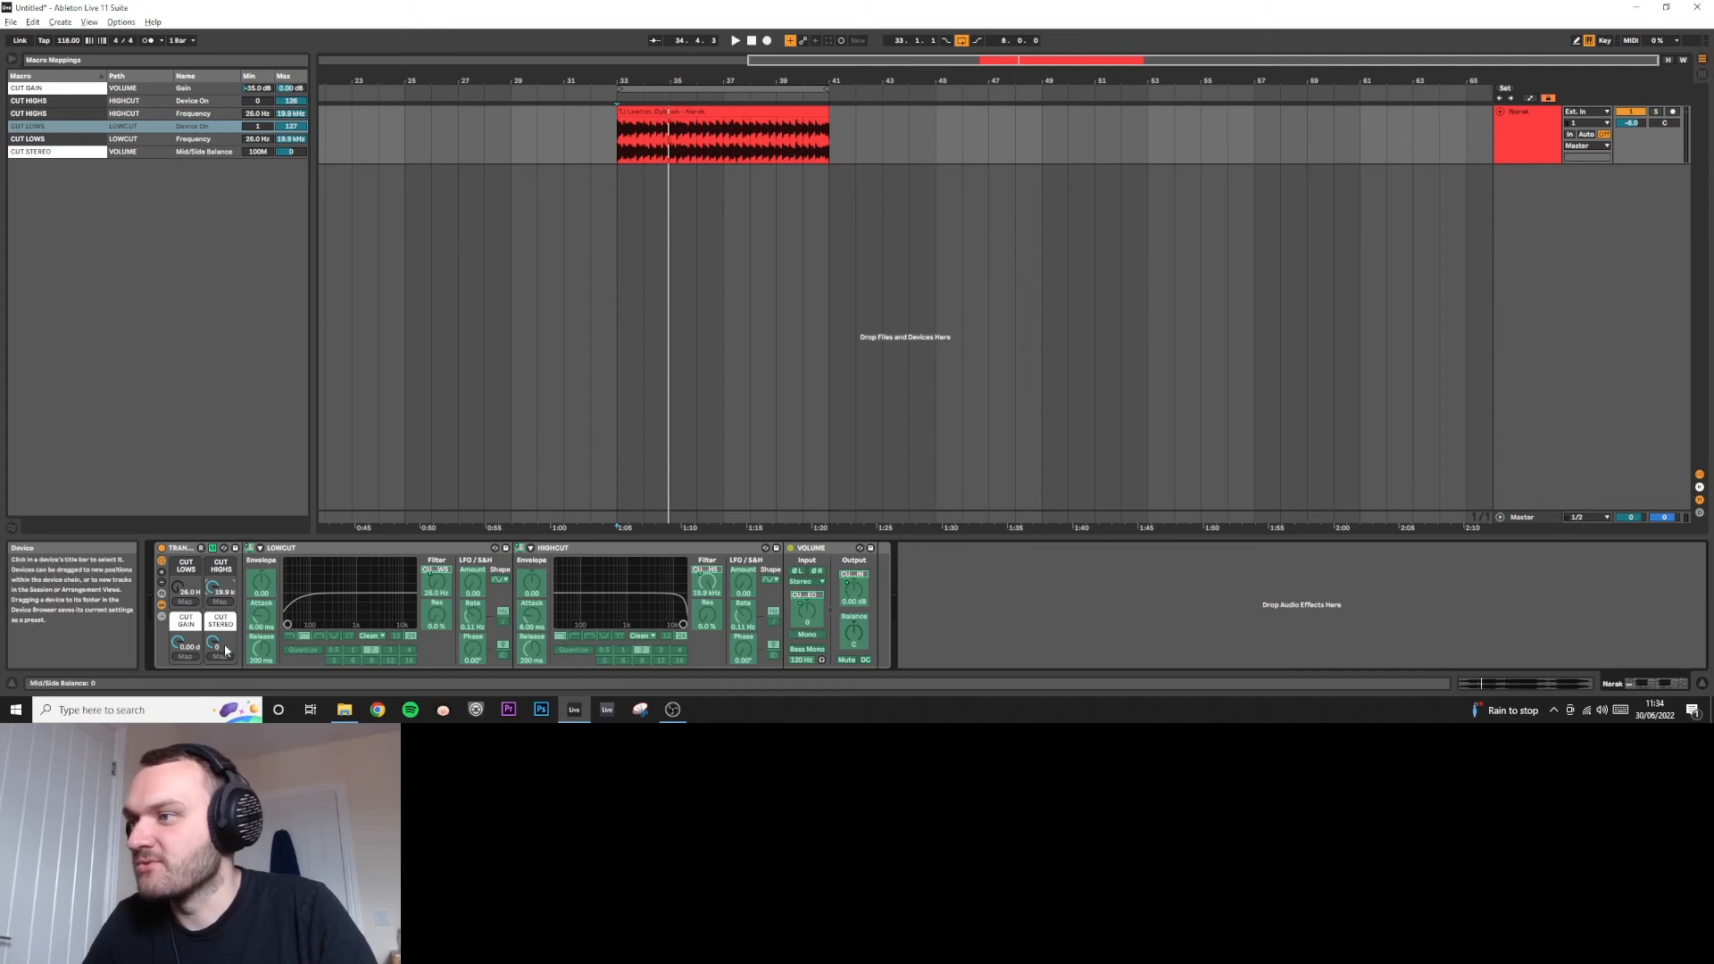
# Step: Leave macro mapping mode, test CUT GAIN at about -9 dB, and reset it to 0 dB
pyautogui.click(212, 548)
pyautogui.moveTo(186, 644); pyautogui.dragTo(186, 660)
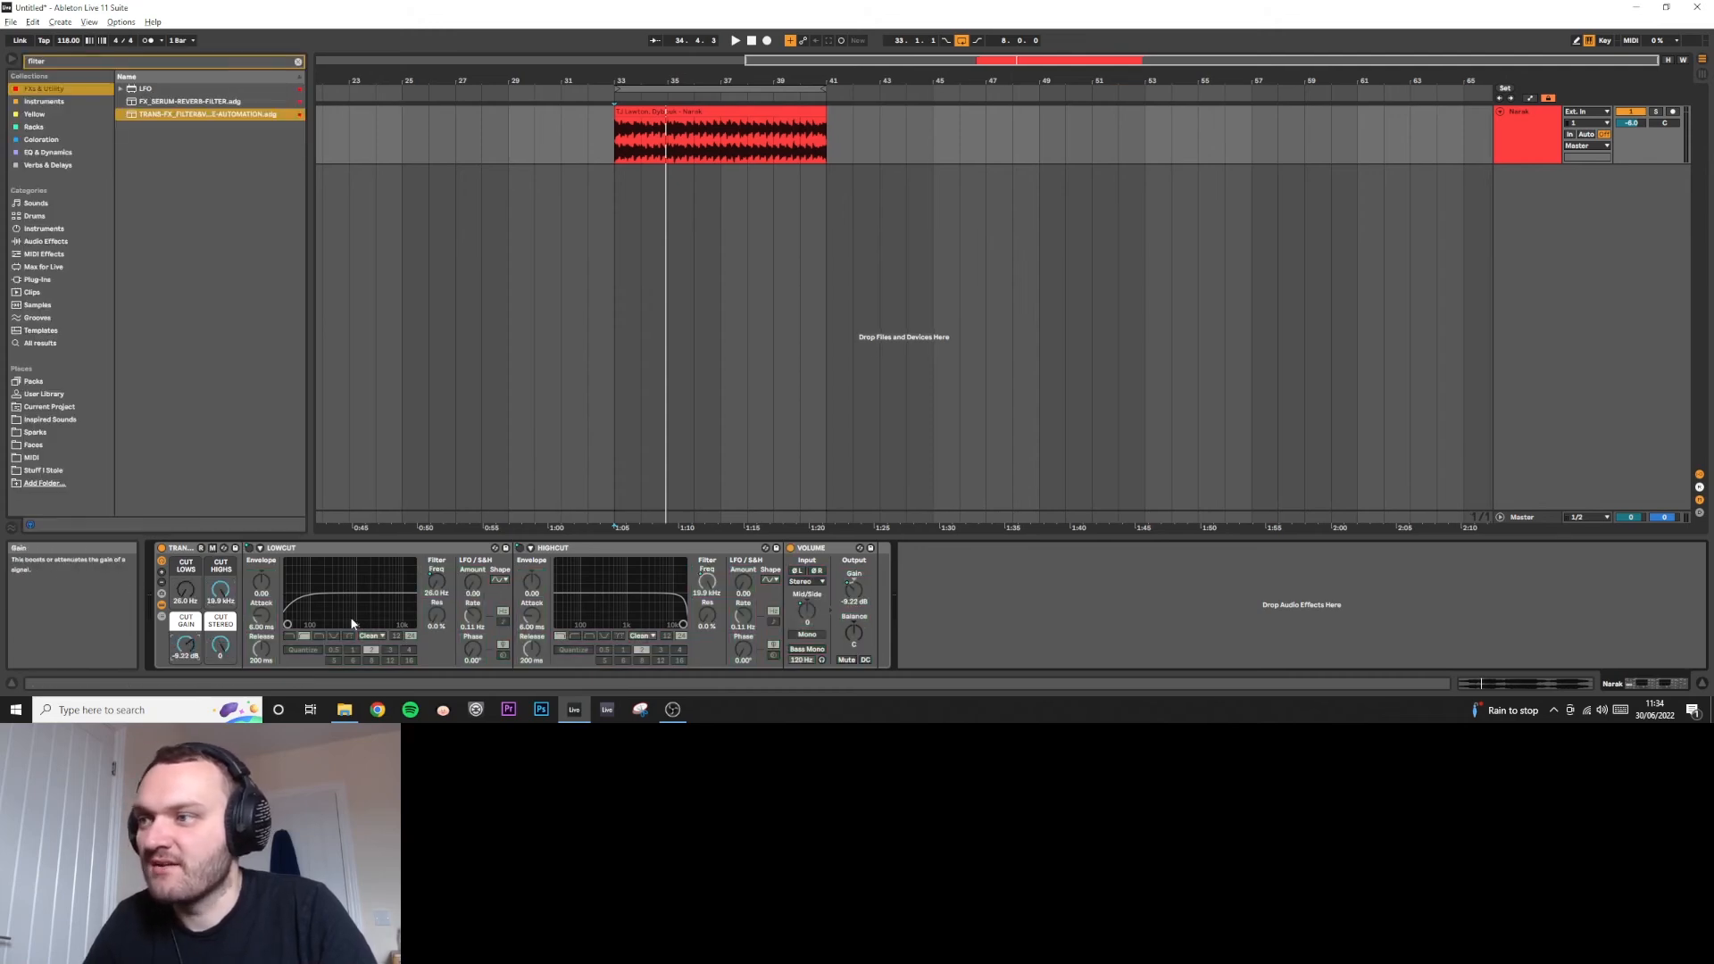
pyautogui.doubleClick(186, 656)
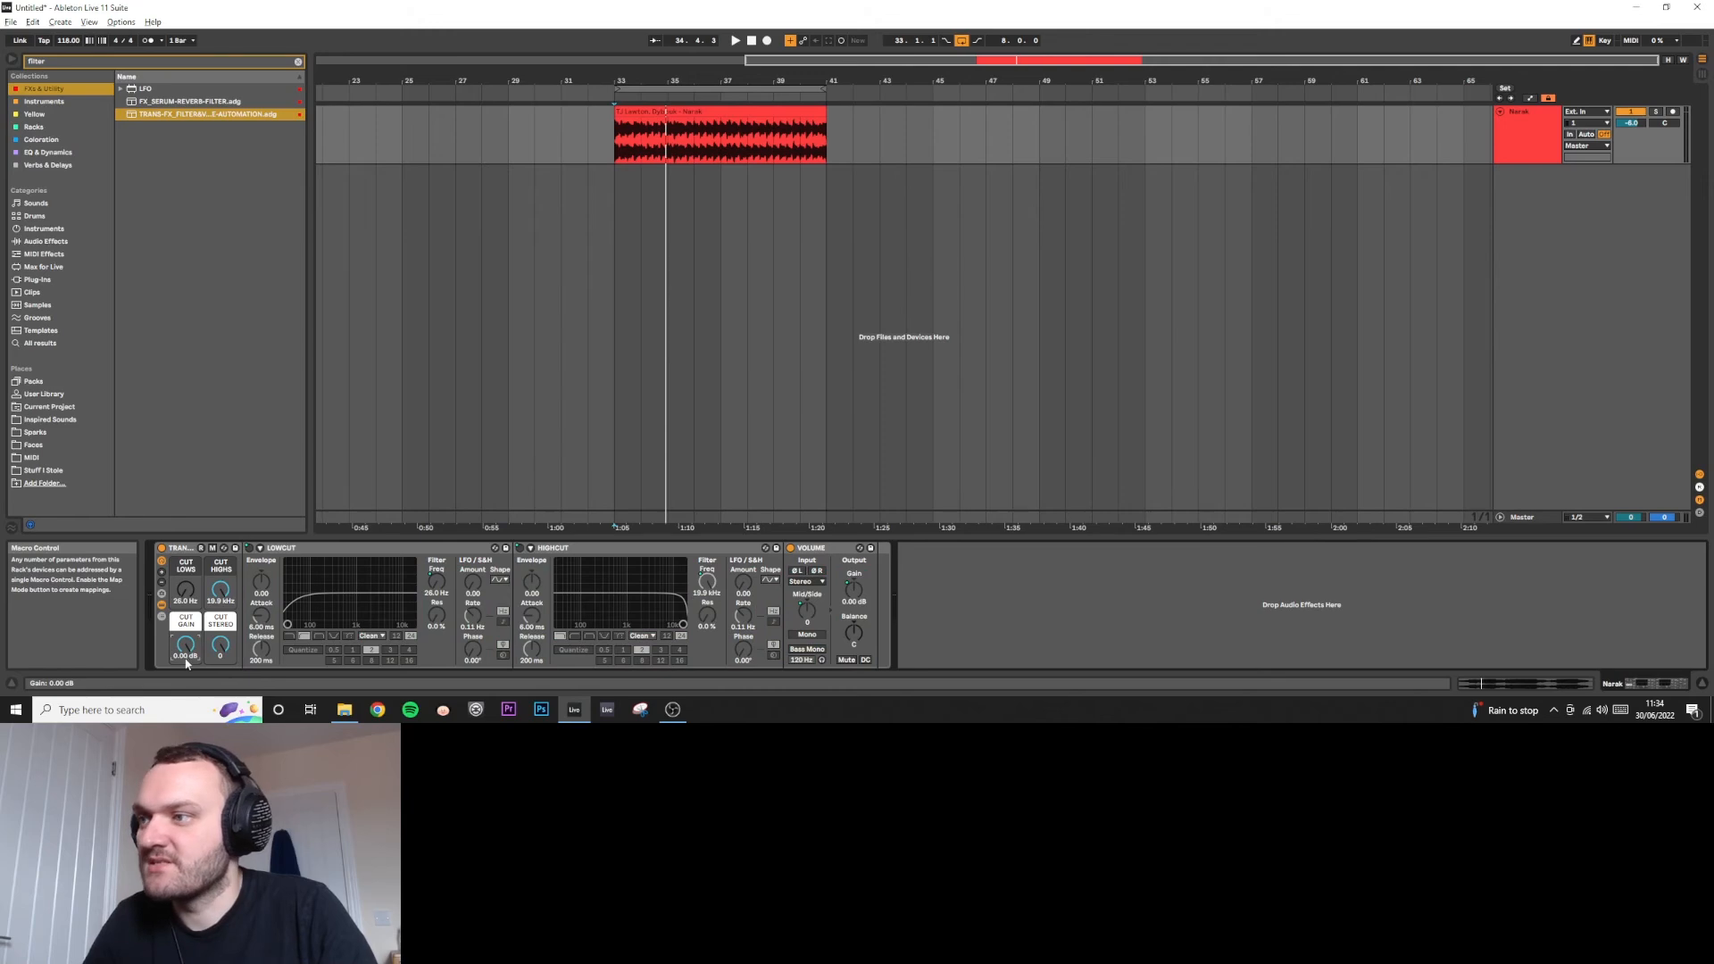
# Step: Check the macro mappings and the VOLUME device's Mid/Side options, and try CUT STEREO at 4M before resetting it to 0
pyautogui.click(213, 548)
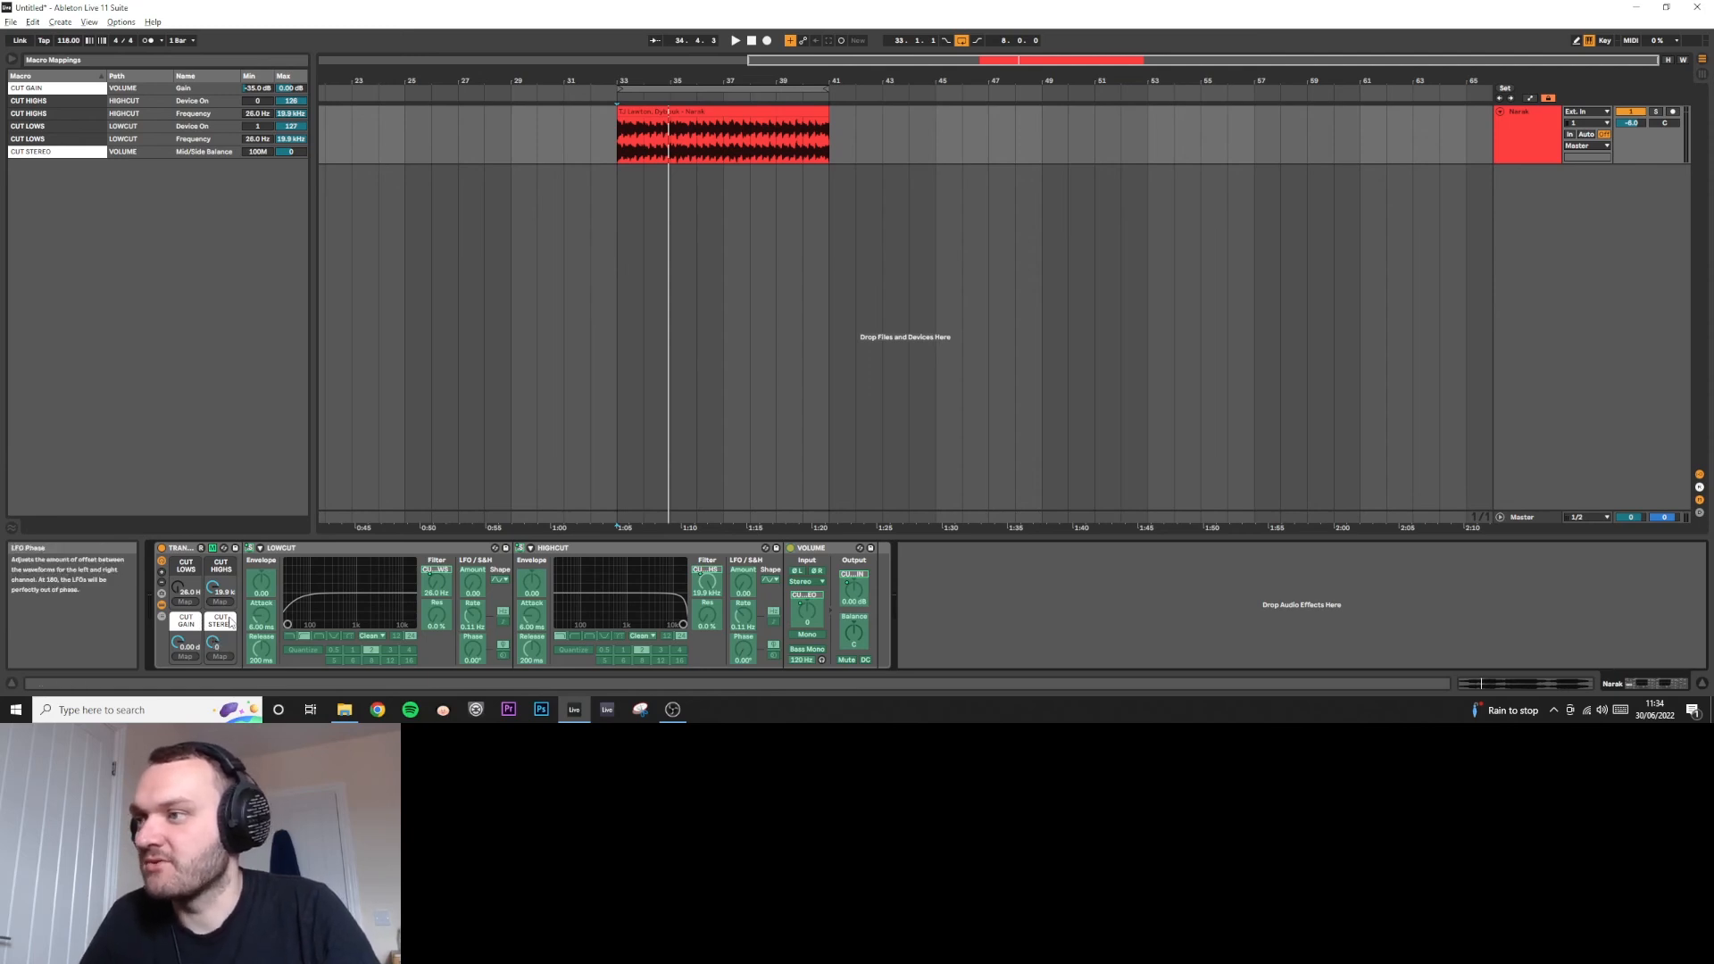
pyautogui.click(212, 547)
pyautogui.rightClick(809, 609)
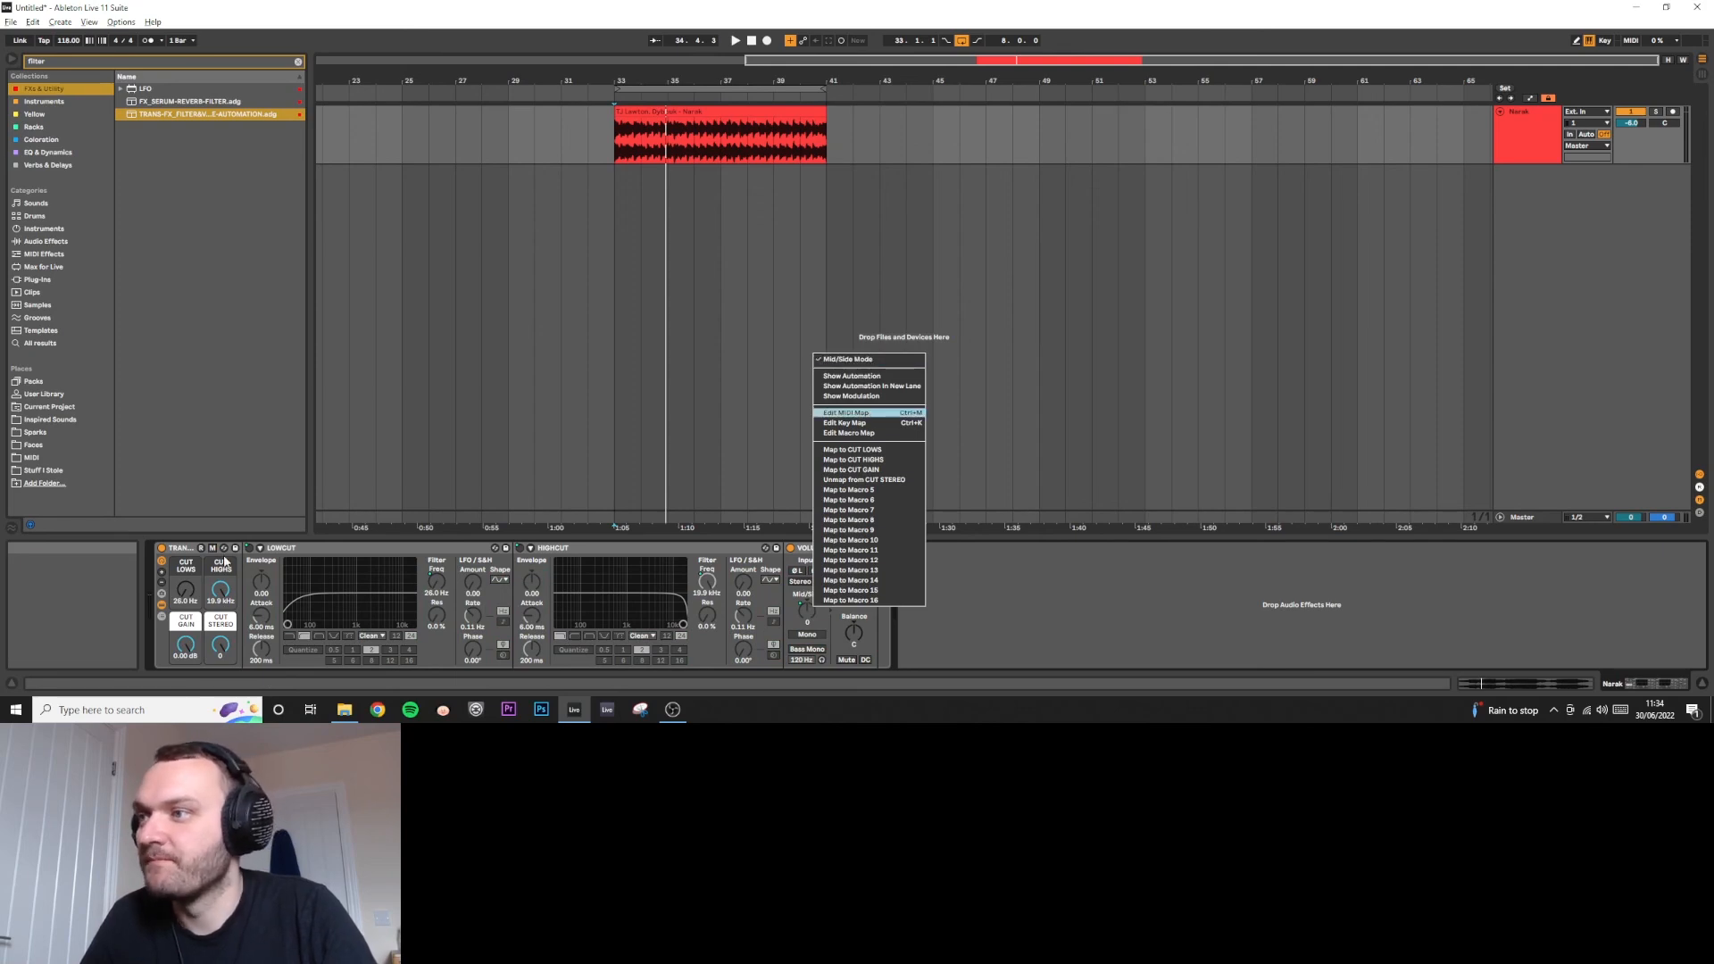
pyautogui.click(219, 650)
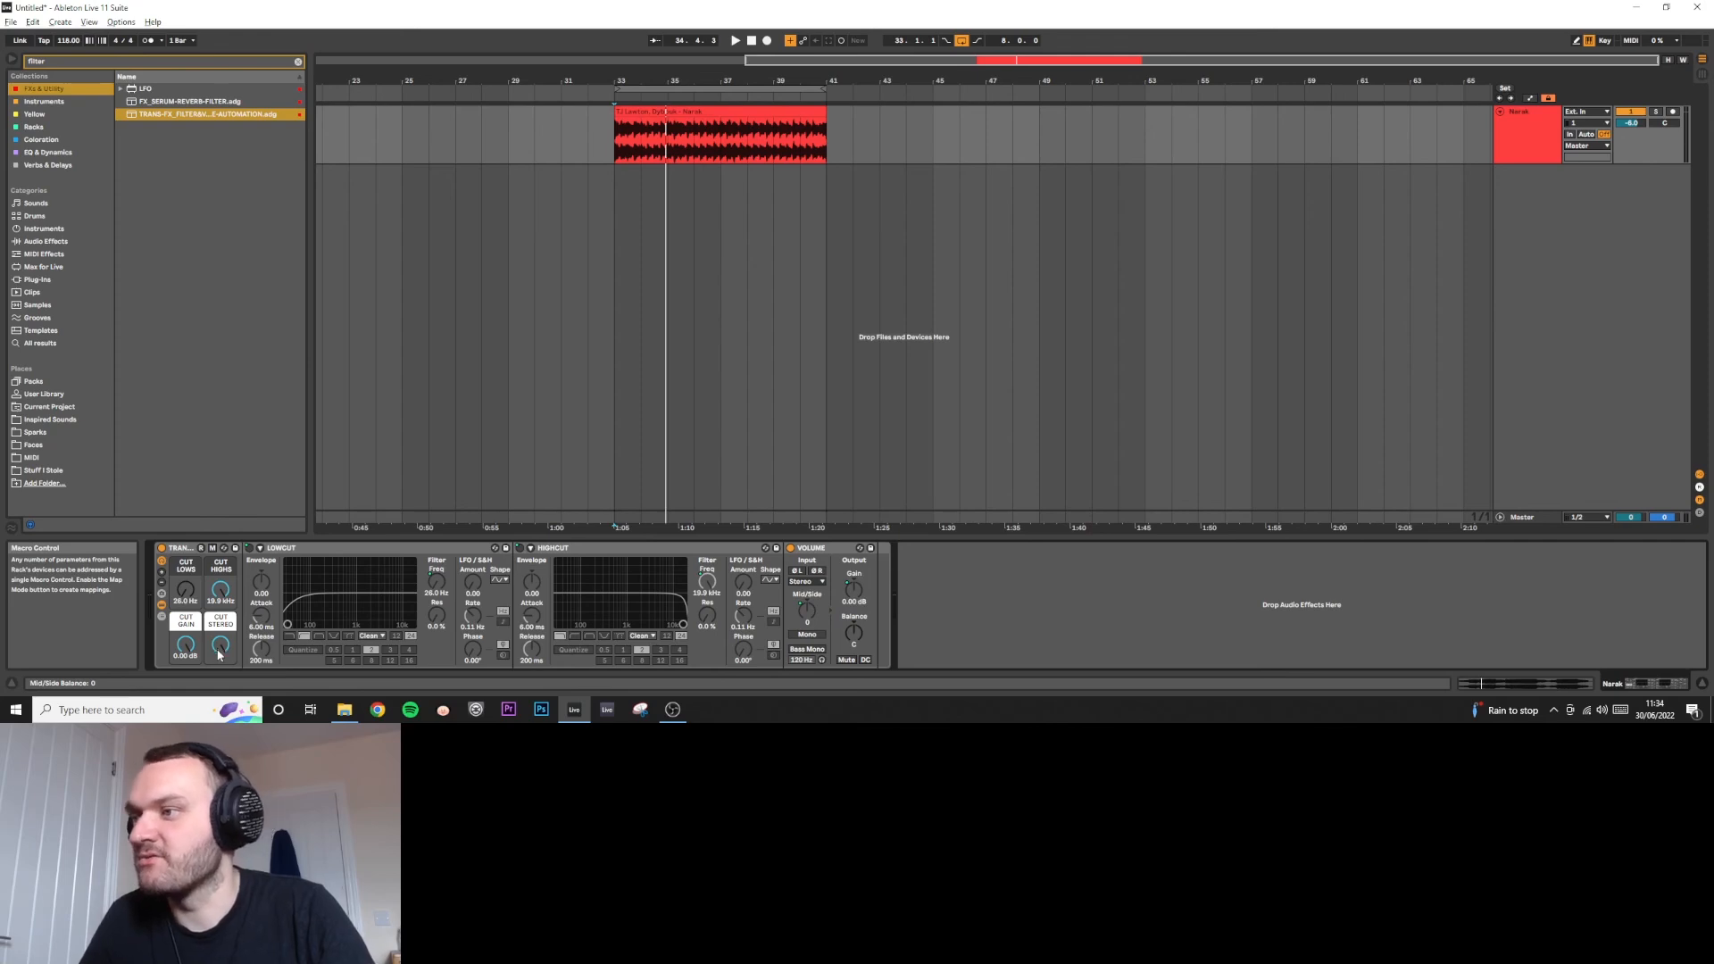
pyautogui.moveTo(219, 654); pyautogui.dragTo(221, 652)
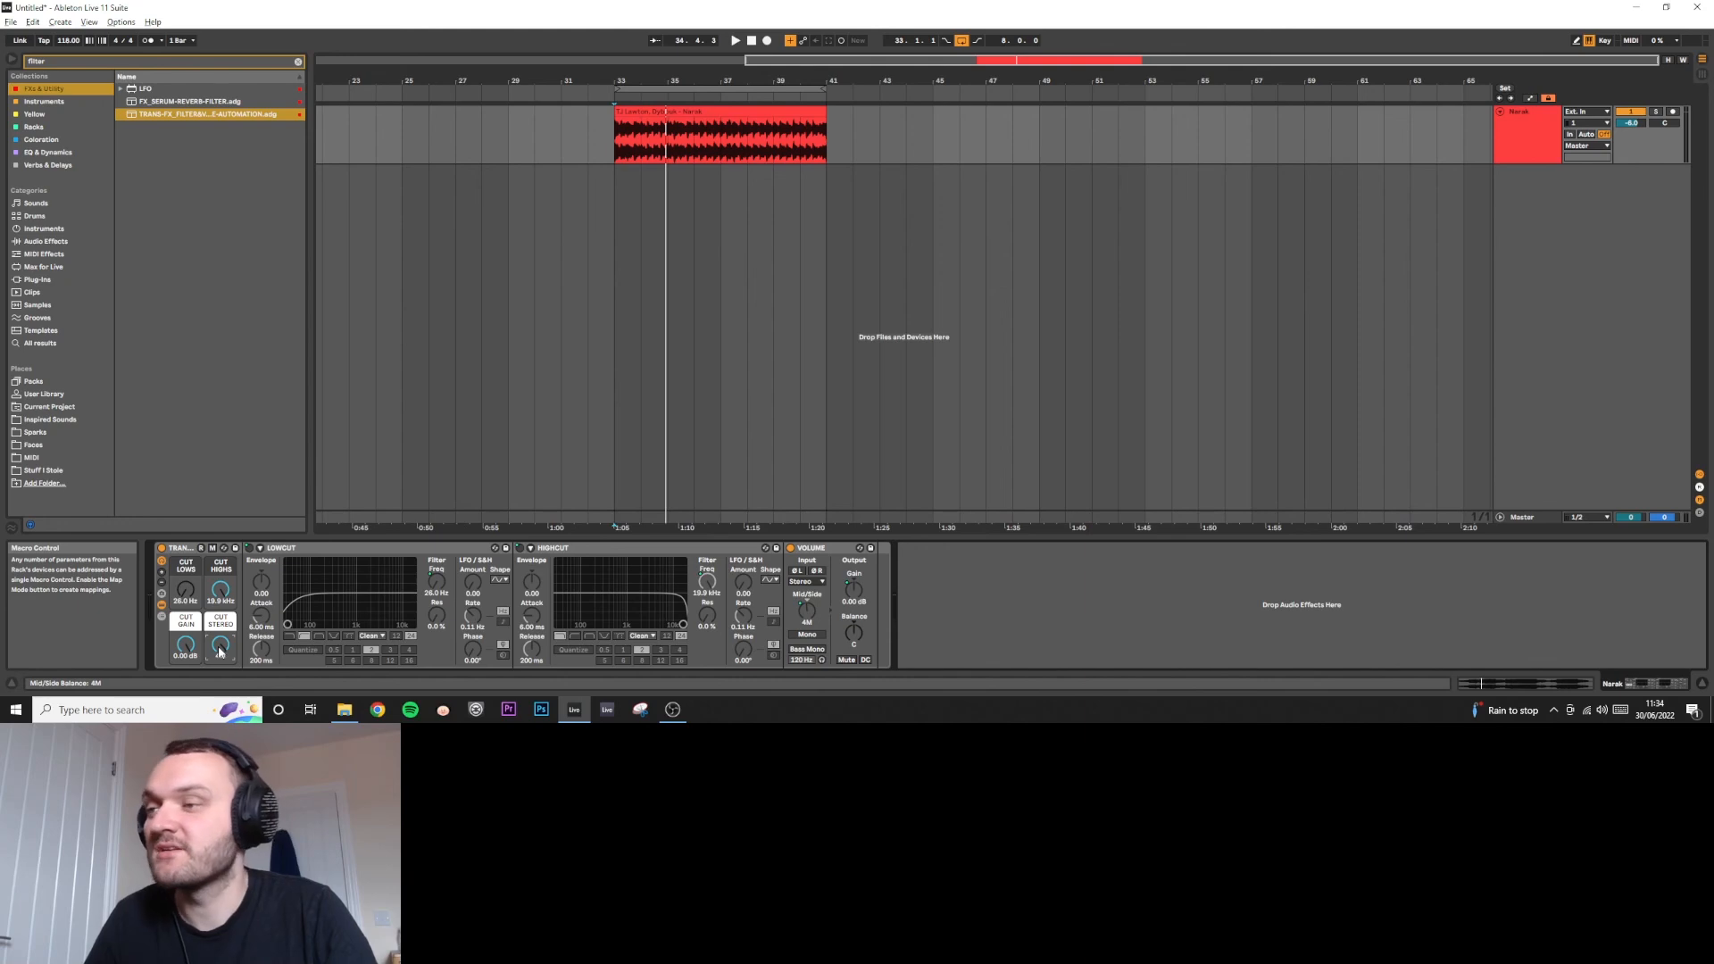
pyautogui.moveTo(223, 659); pyautogui.dragTo(223, 649)
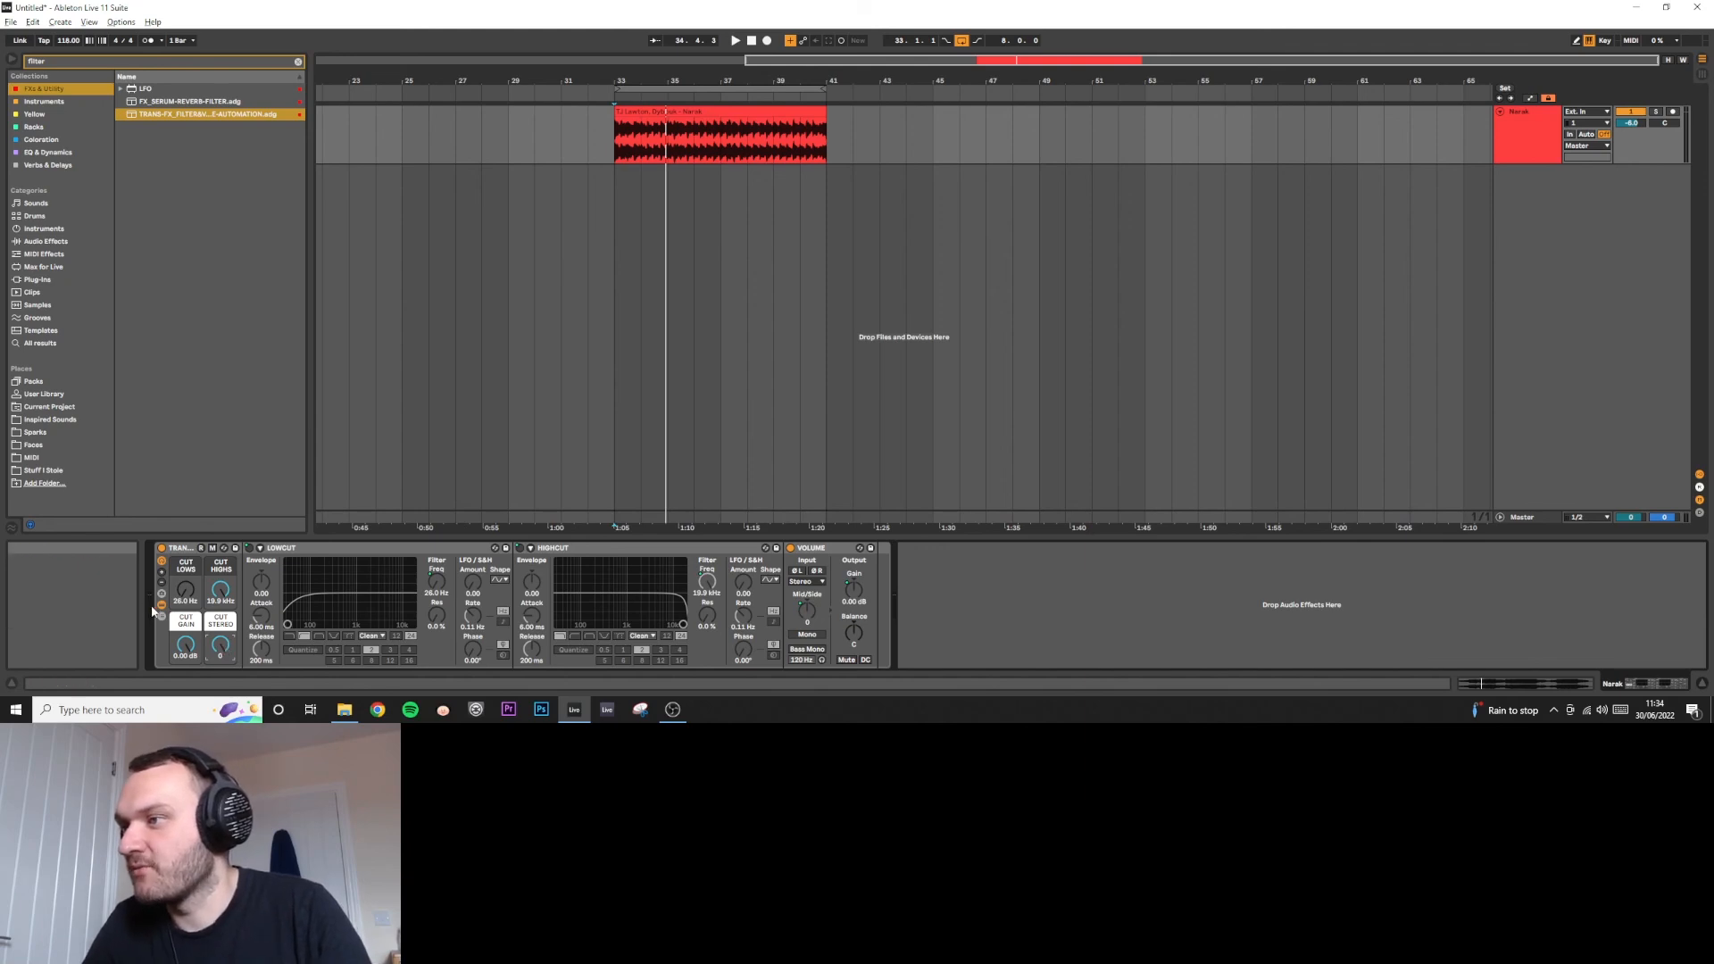
# Step: Hide the rack's devices and save the rack as the preset TRANS-FX_FILTER&VOLUME-AUTOMATION in the User Library
pyautogui.click(235, 548)
pyautogui.click(236, 548)
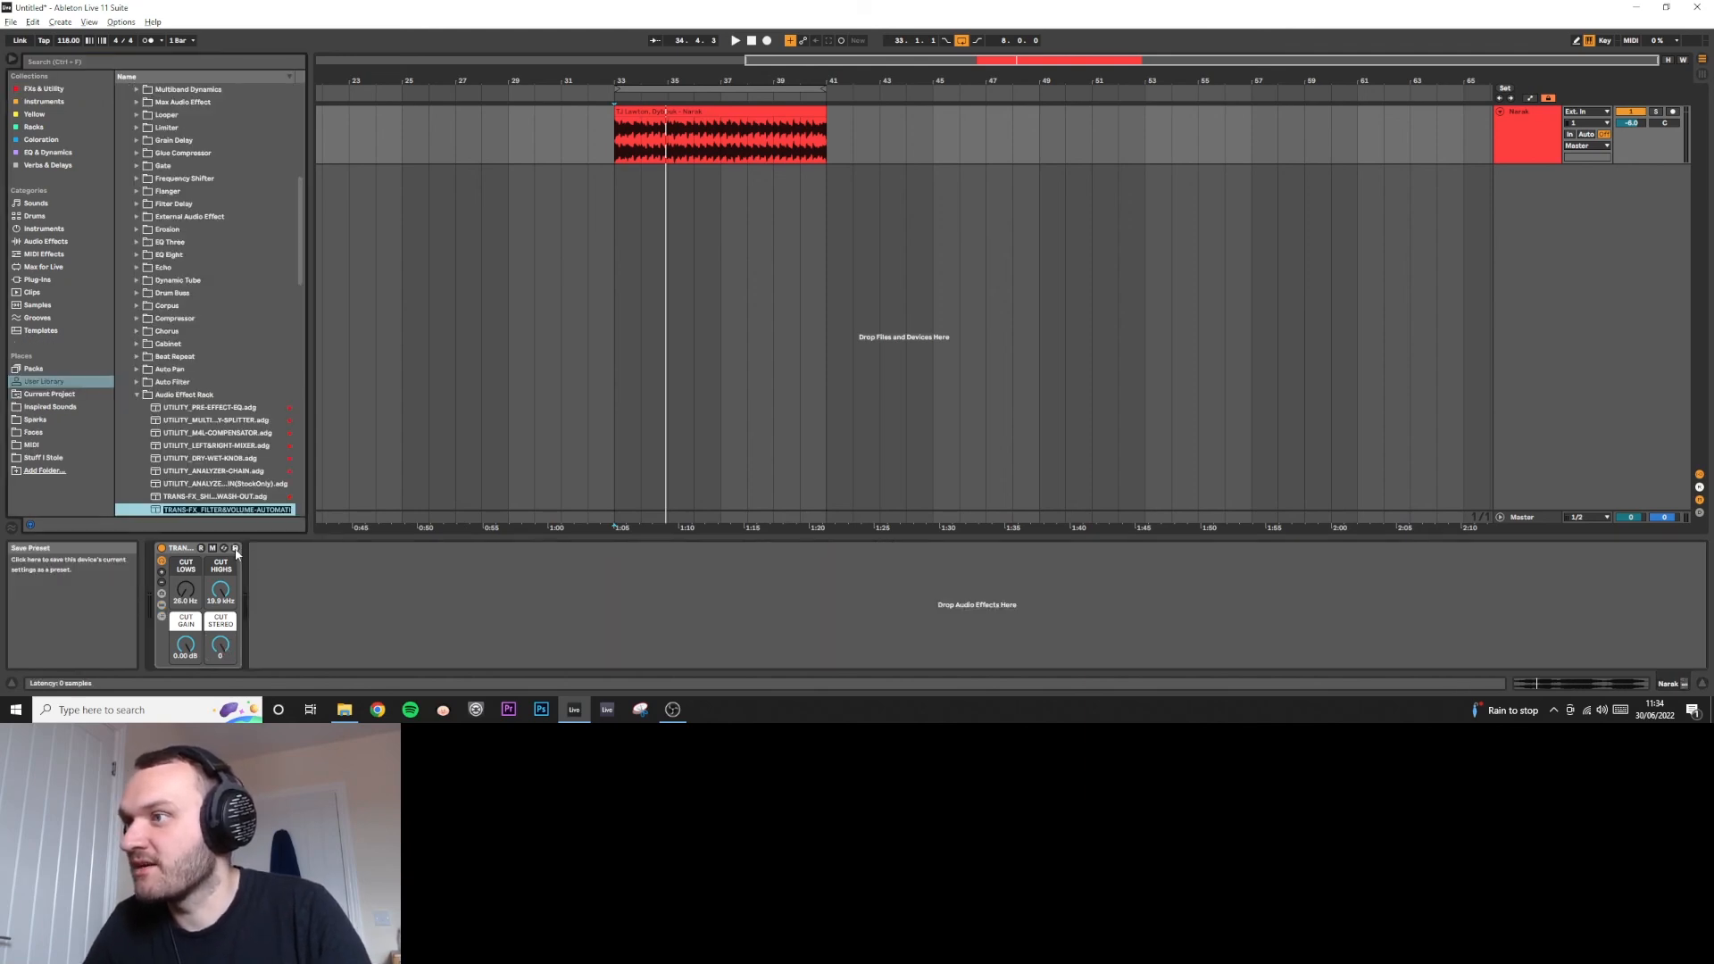
pyautogui.press('Return')
pyautogui.click(825, 390)
# Step: Browse the presets in the FXs & Utility collection
pyautogui.click(45, 89)
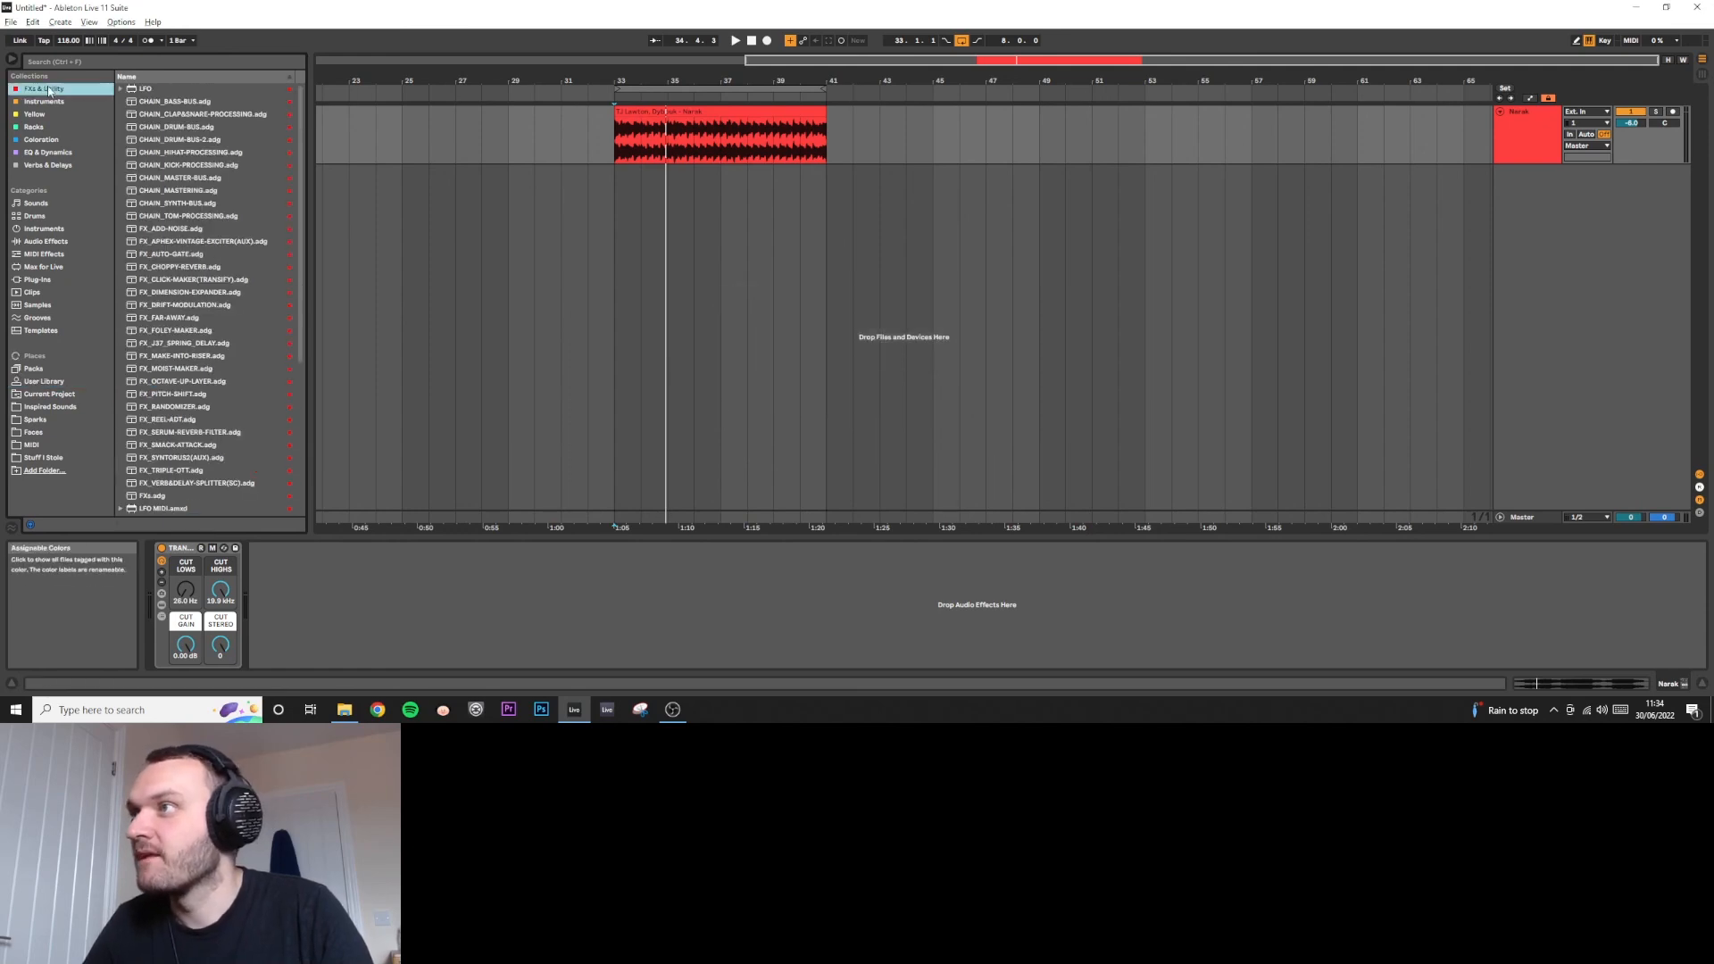
pyautogui.scroll(-1, 191, 279)
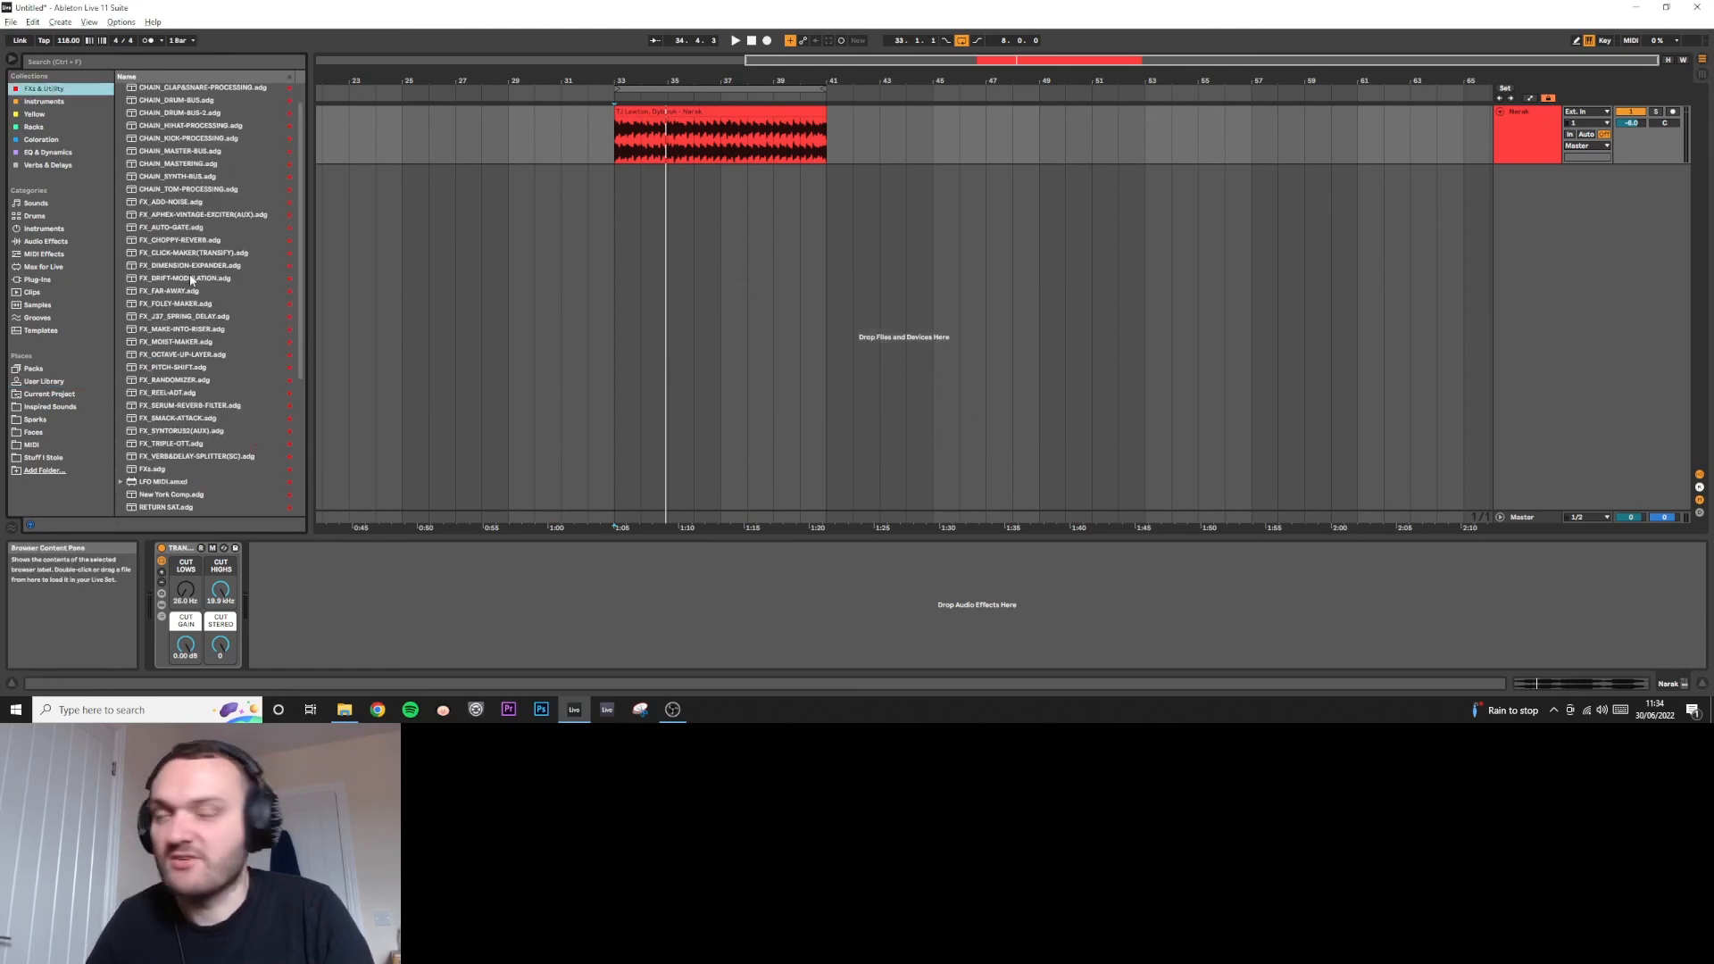